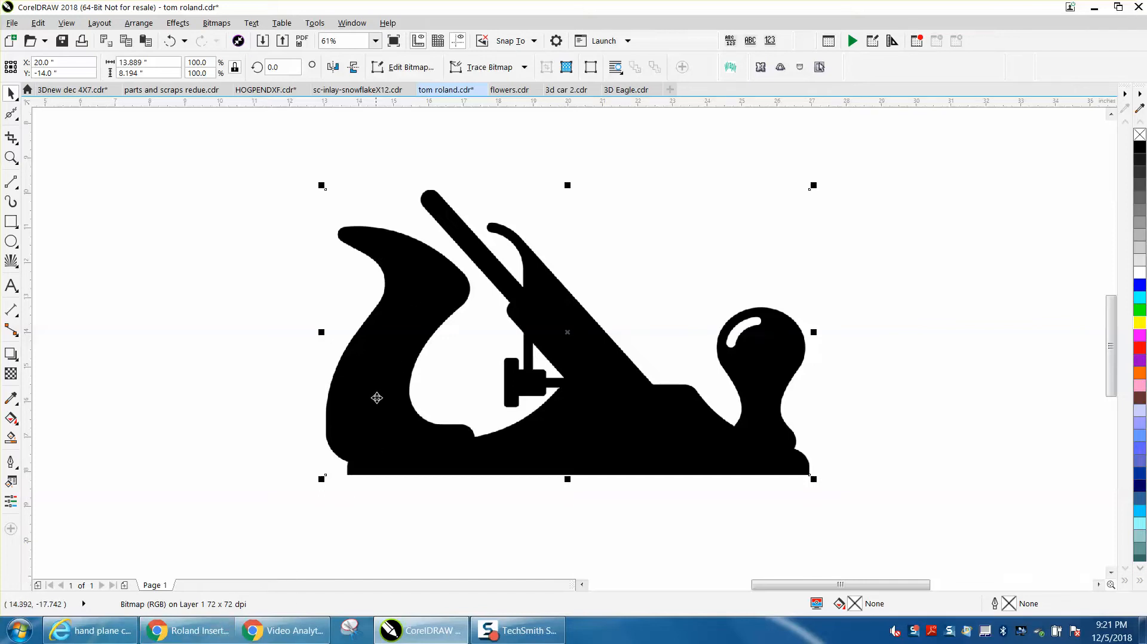
# Step: Scale the hand plane bitmap down proportionally to about 1.36 by 0.80 inches
pyautogui.click(142, 73)
pyautogui.moveTo(813, 186); pyautogui.dragTo(472, 360)
pyautogui.click(11, 157)
pyautogui.moveTo(422, 322); pyautogui.dragTo(563, 402)
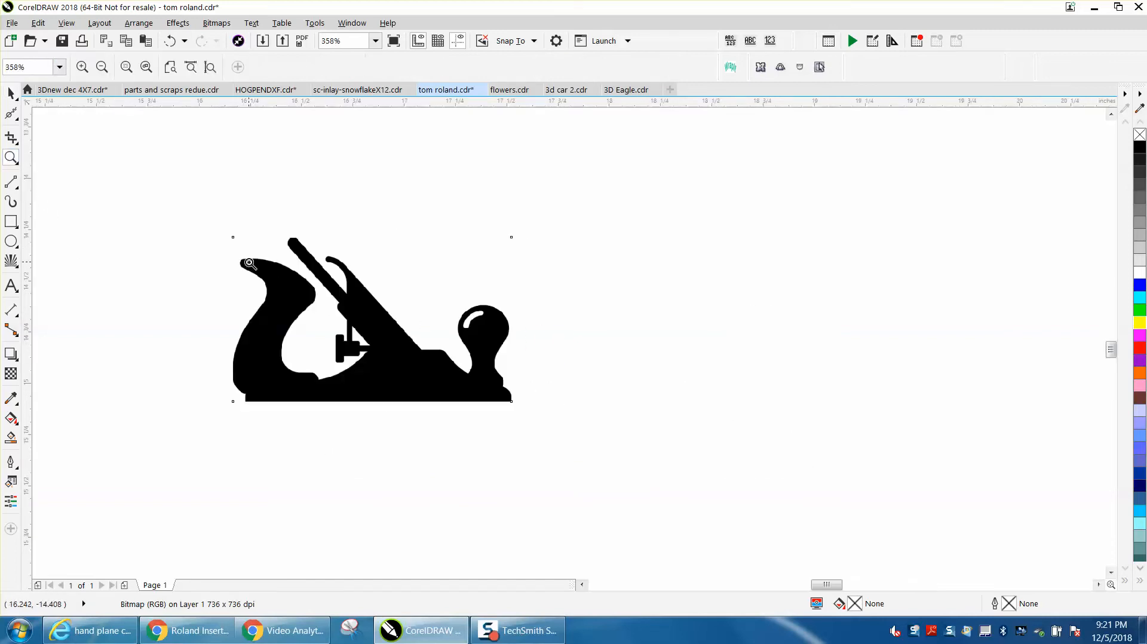
pyautogui.moveTo(189, 219); pyautogui.dragTo(562, 474)
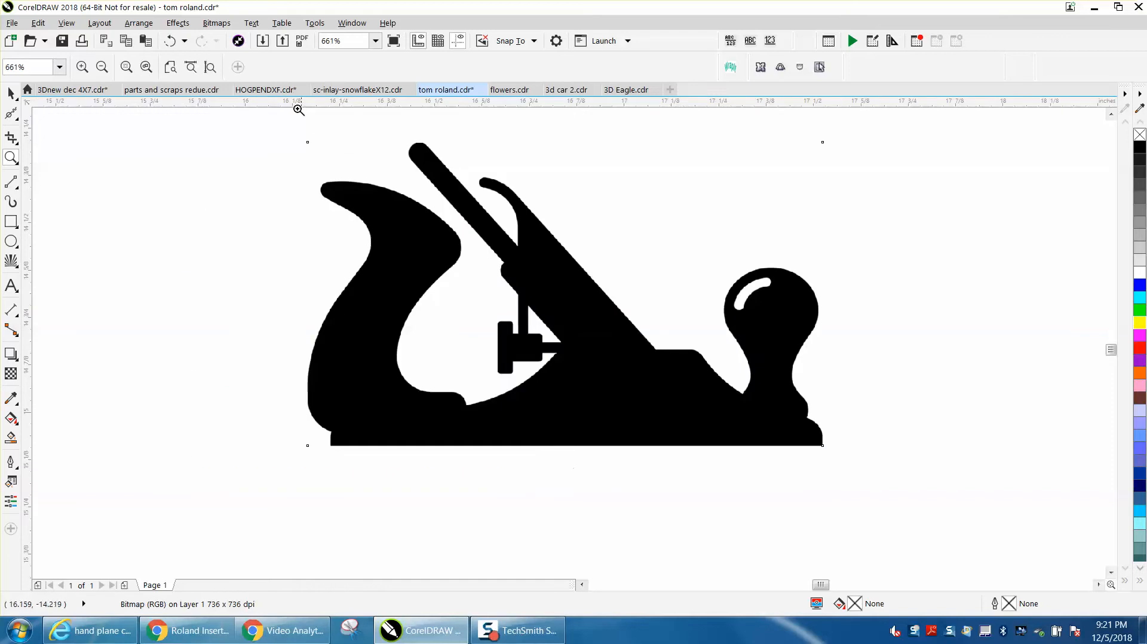
# Step: Check the scaled bitmap's size and resolution in the Resample settings, leaving them as they are
pyautogui.click(216, 24)
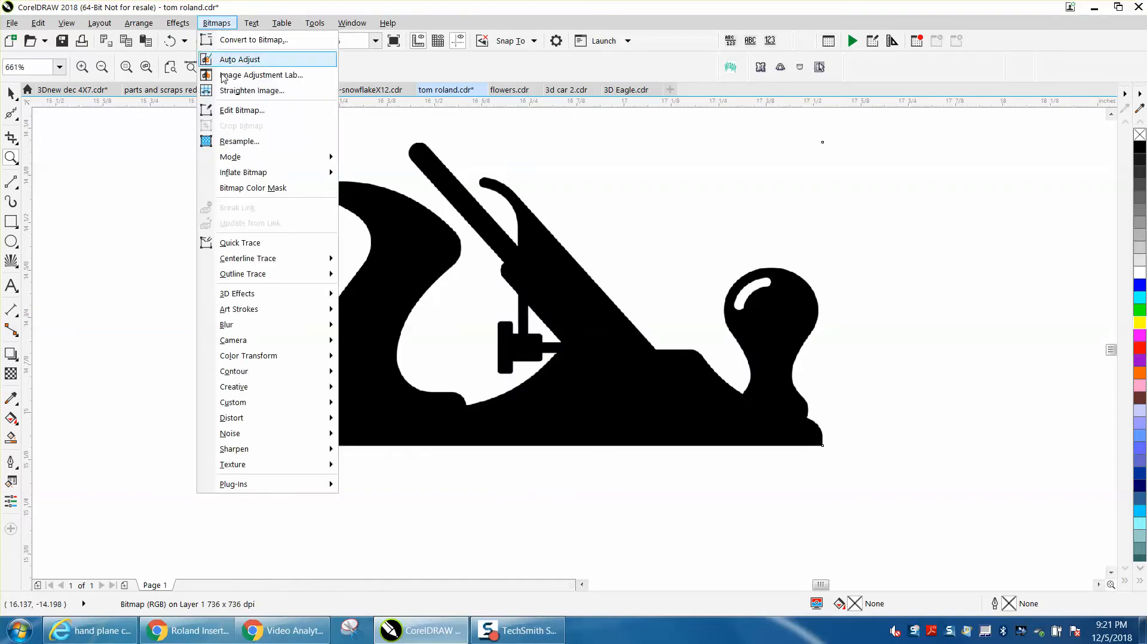
pyautogui.click(230, 144)
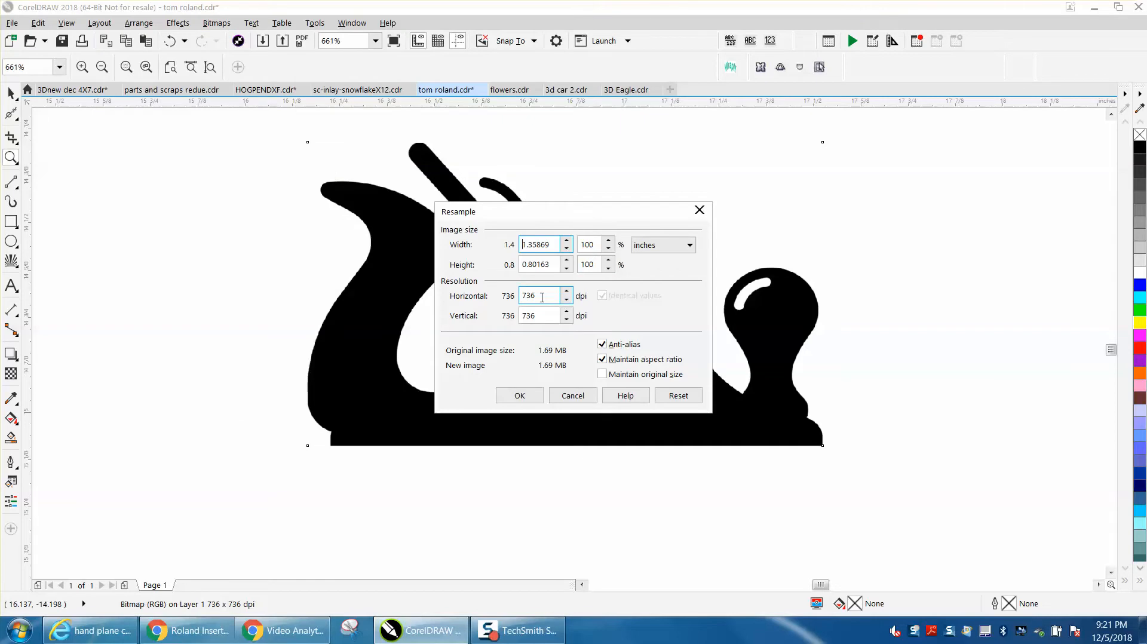
pyautogui.click(520, 395)
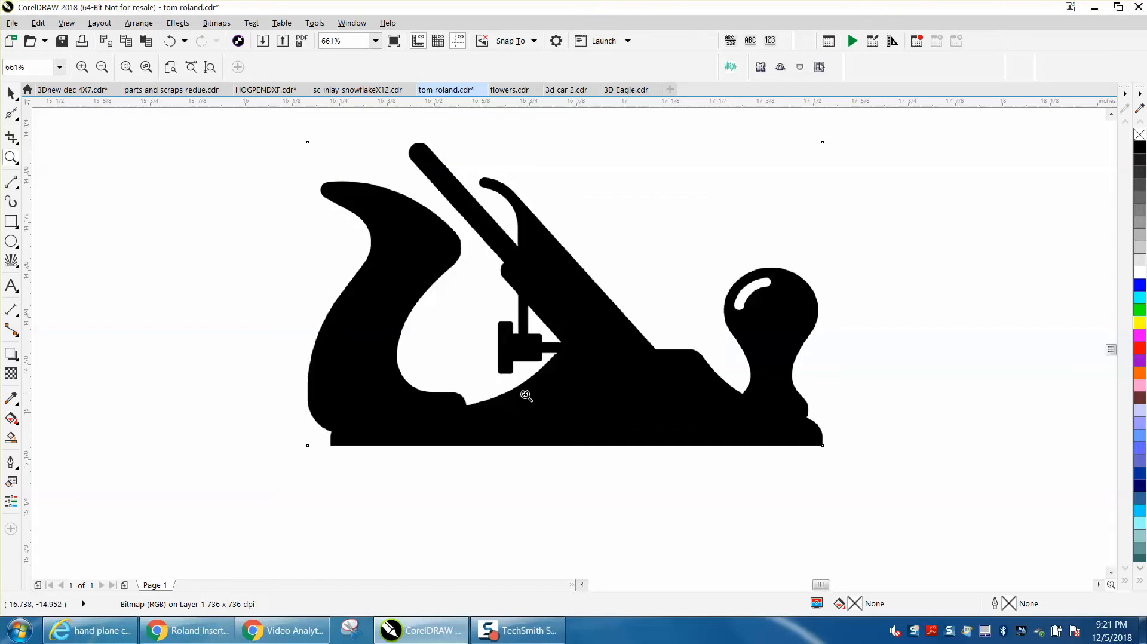
# Step: Convert the hand plane to a 300 dpi Black and White (1-bit) bitmap
pyautogui.click(224, 27)
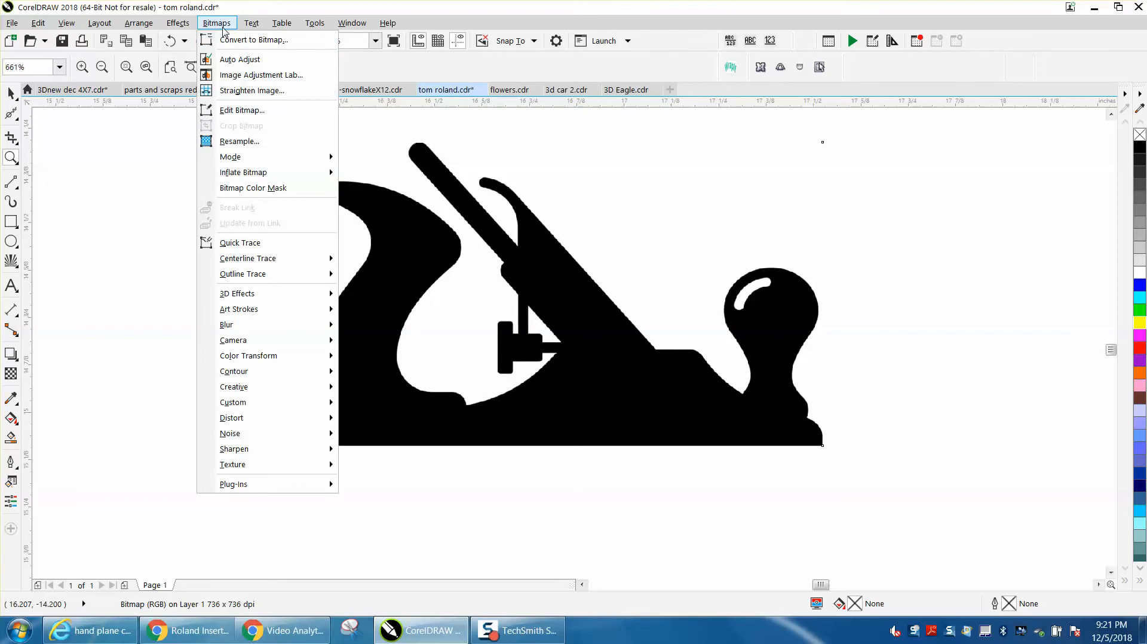
pyautogui.click(233, 41)
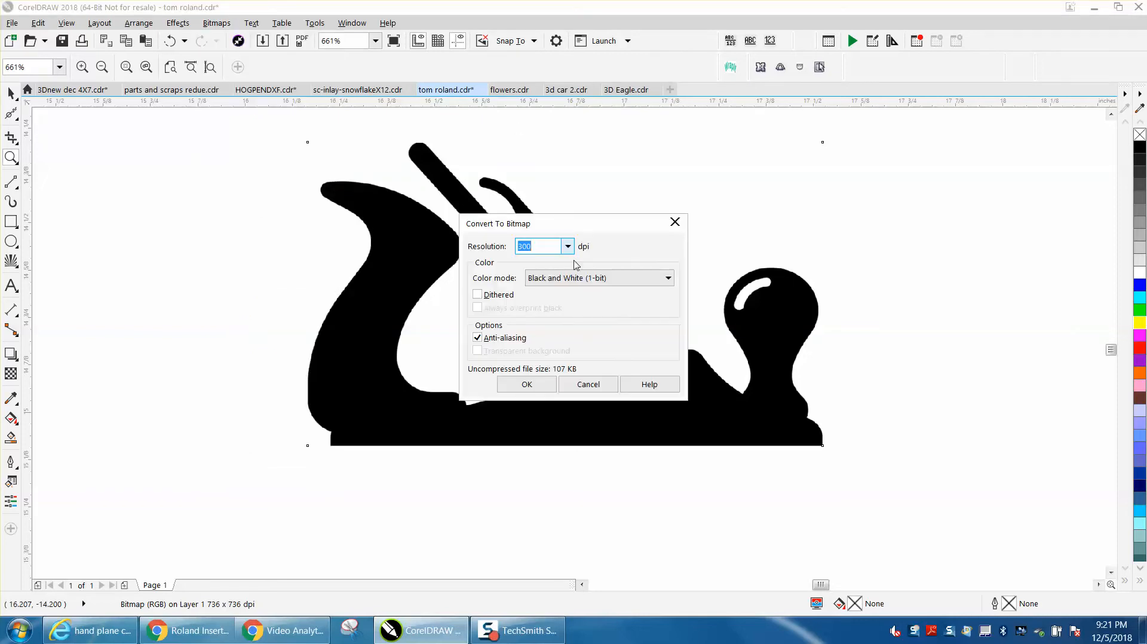
pyautogui.click(527, 385)
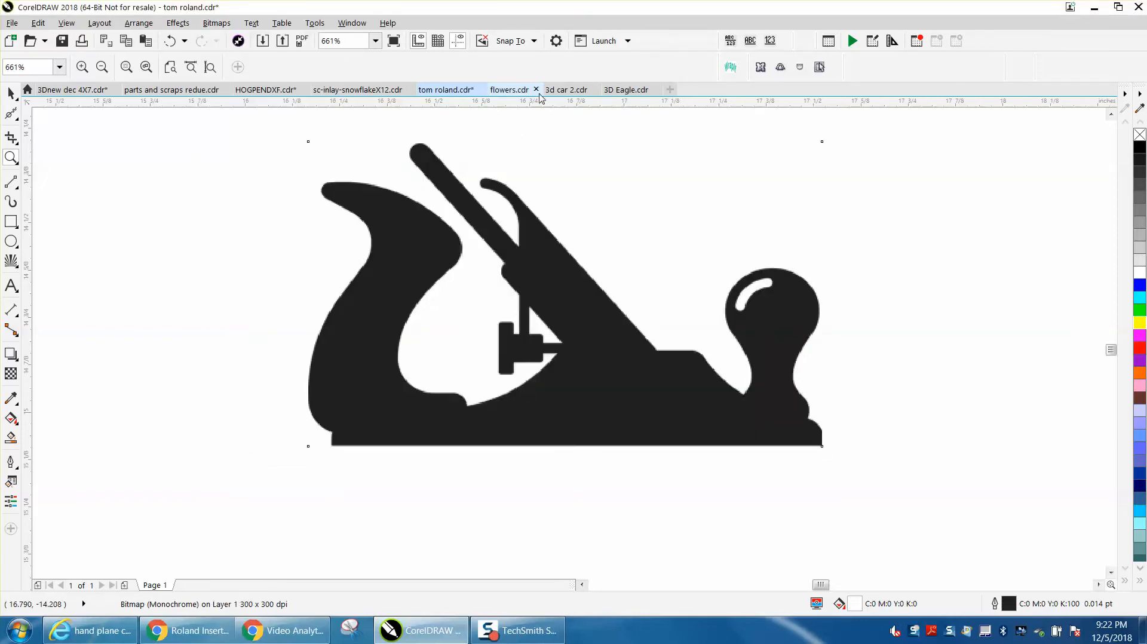
# Step: Outline-trace the black-and-white bitmap as Clipart, keeping the original image and leaving background removal off
pyautogui.click(222, 28)
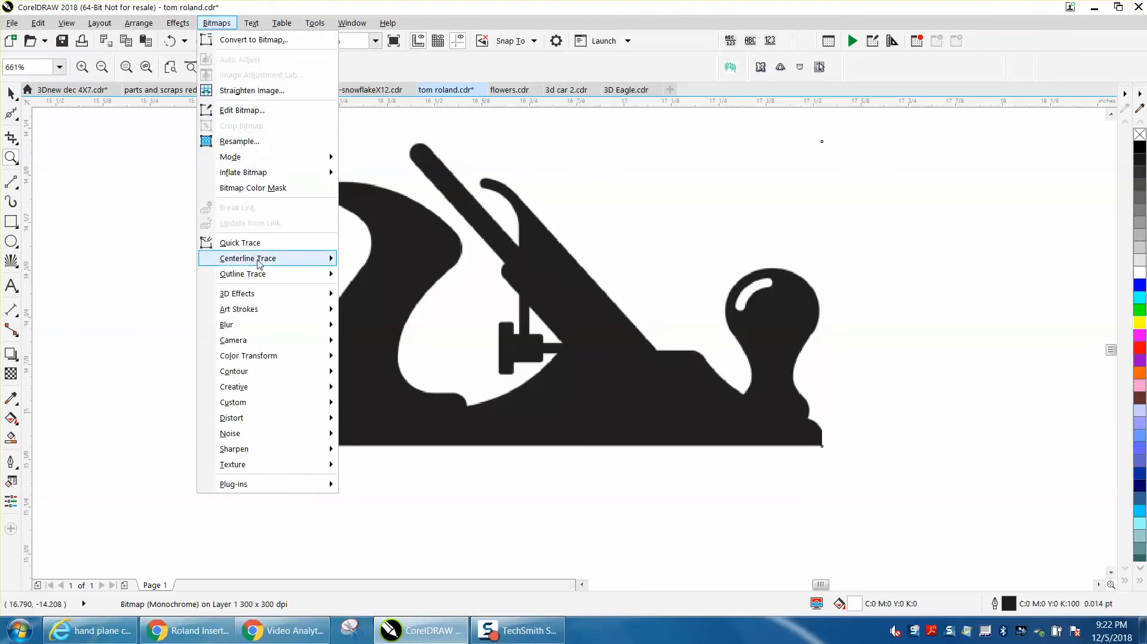
pyautogui.moveTo(260, 274)
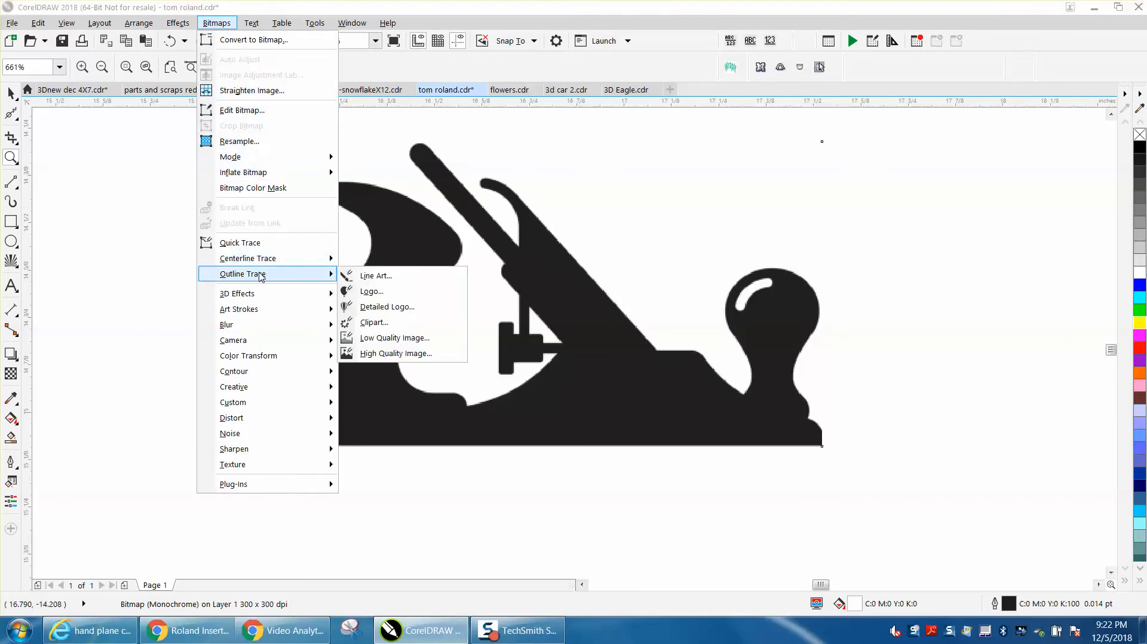
pyautogui.click(370, 327)
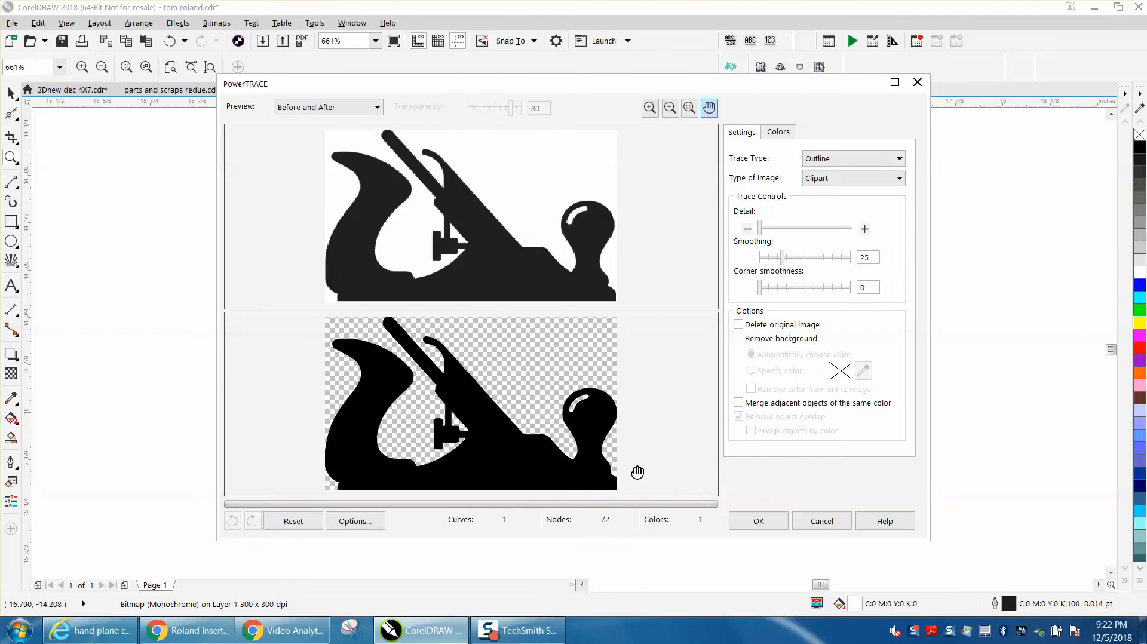
pyautogui.click(739, 338)
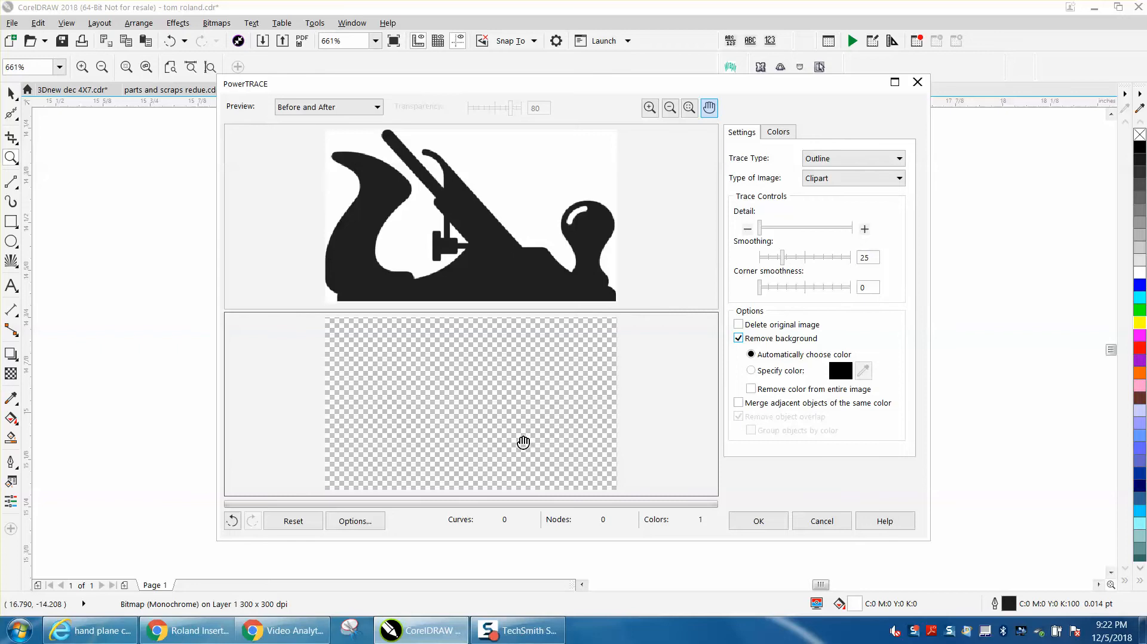
pyautogui.click(751, 389)
pyautogui.click(739, 339)
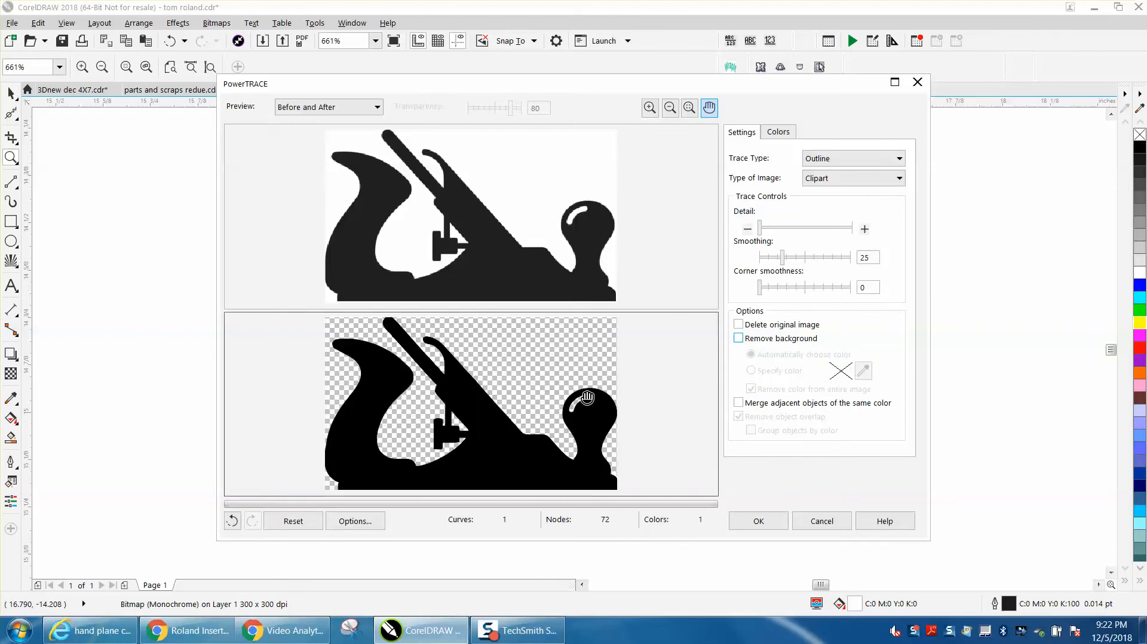
pyautogui.click(750, 523)
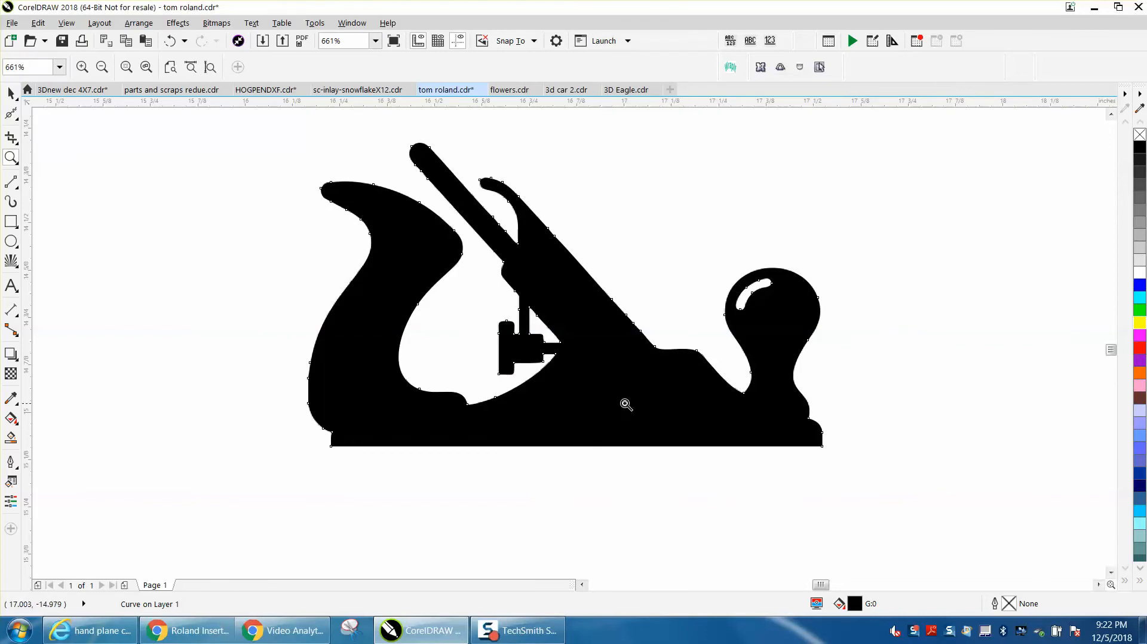
# Step: Move the traced curve straight up so it sits clear above the original bitmap
pyautogui.scroll(-5, 633, 428)
pyautogui.click(11, 93)
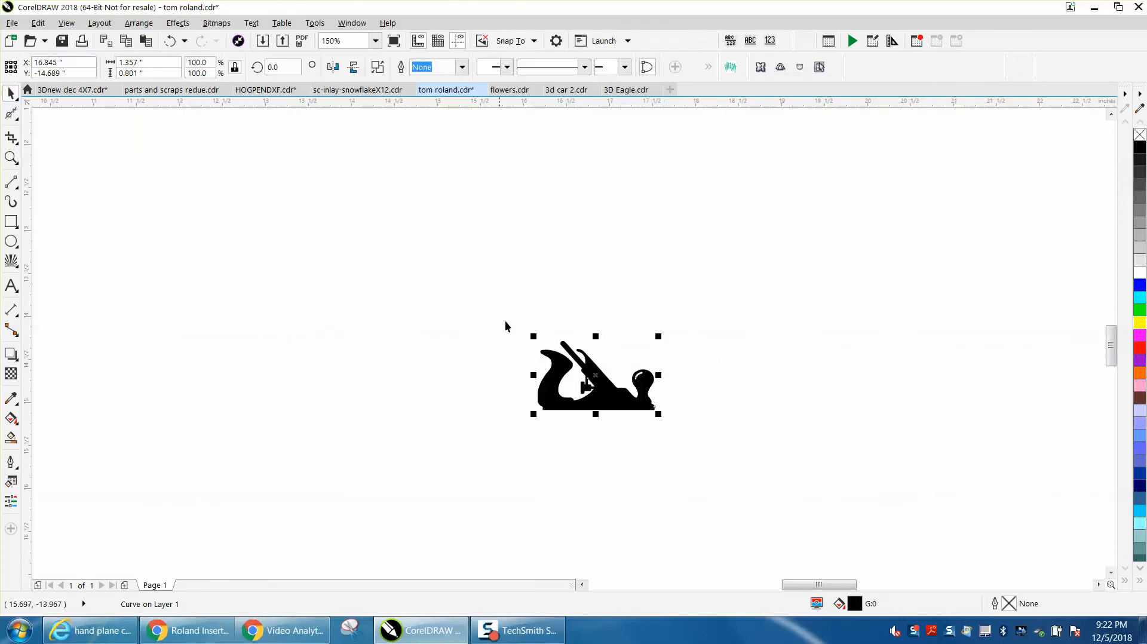
pyautogui.moveTo(602, 372); pyautogui.dragTo(600, 259)
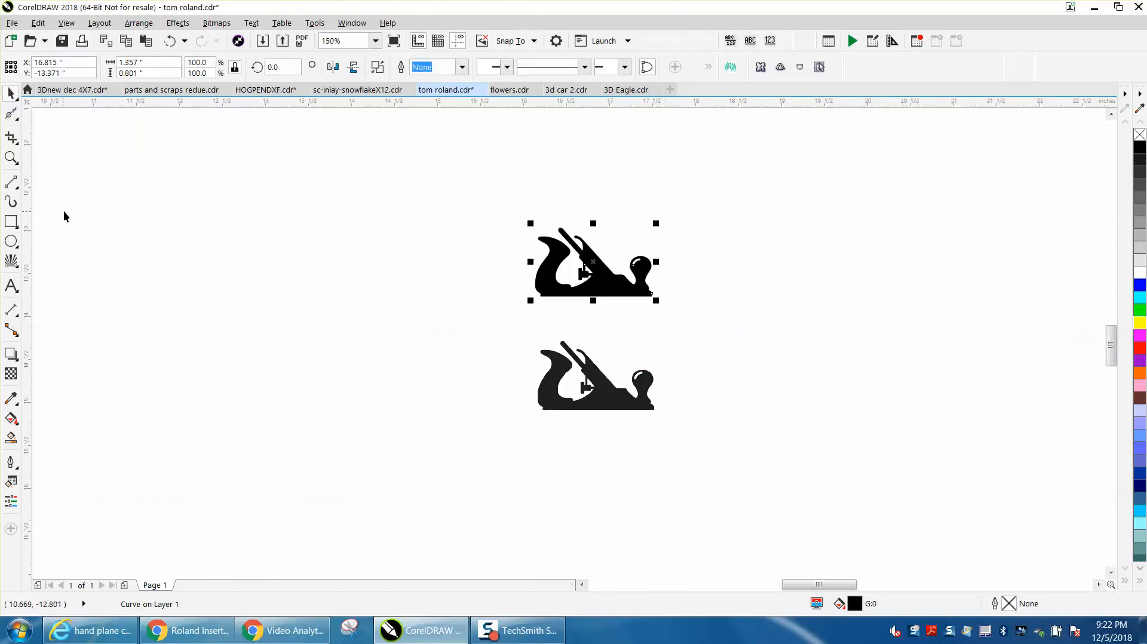
# Step: Place a yellow-filled rectangle about 2.67 by 1.16 inches behind the traced hand plane
pyautogui.click(10, 222)
pyautogui.moveTo(483, 217); pyautogui.dragTo(713, 318)
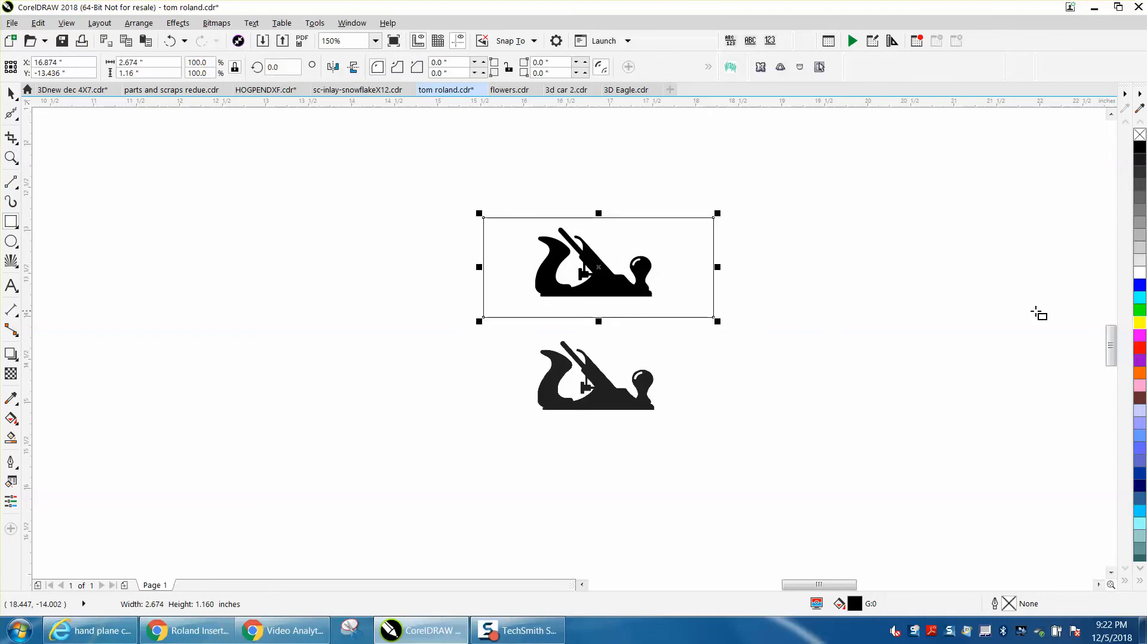
pyautogui.click(1140, 326)
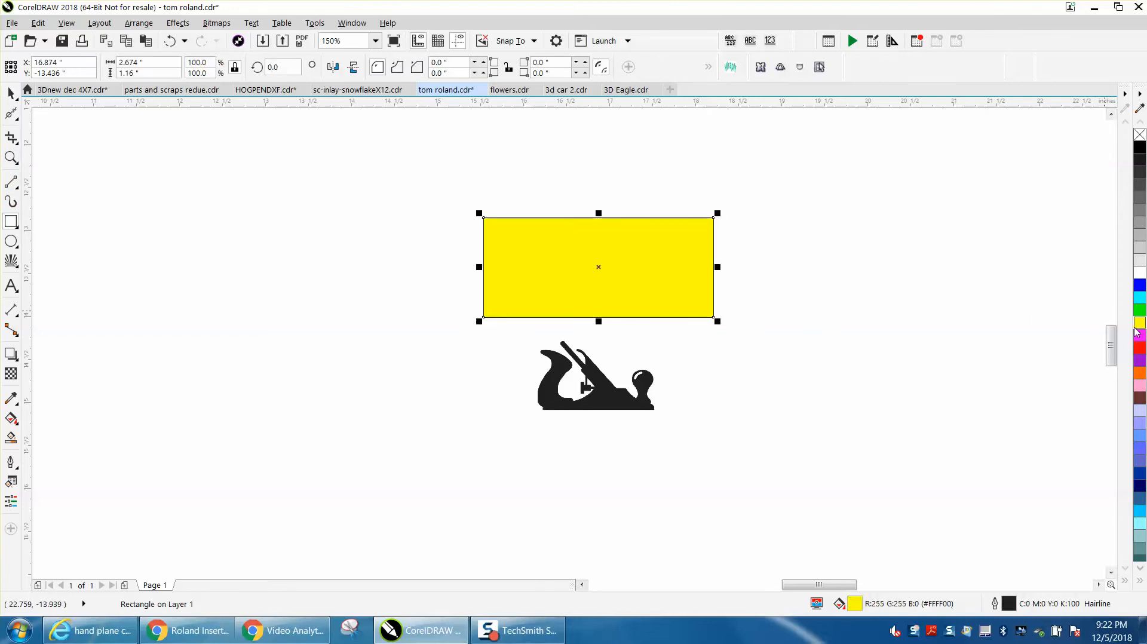
pyautogui.hotkey('shift', 'pagedown')
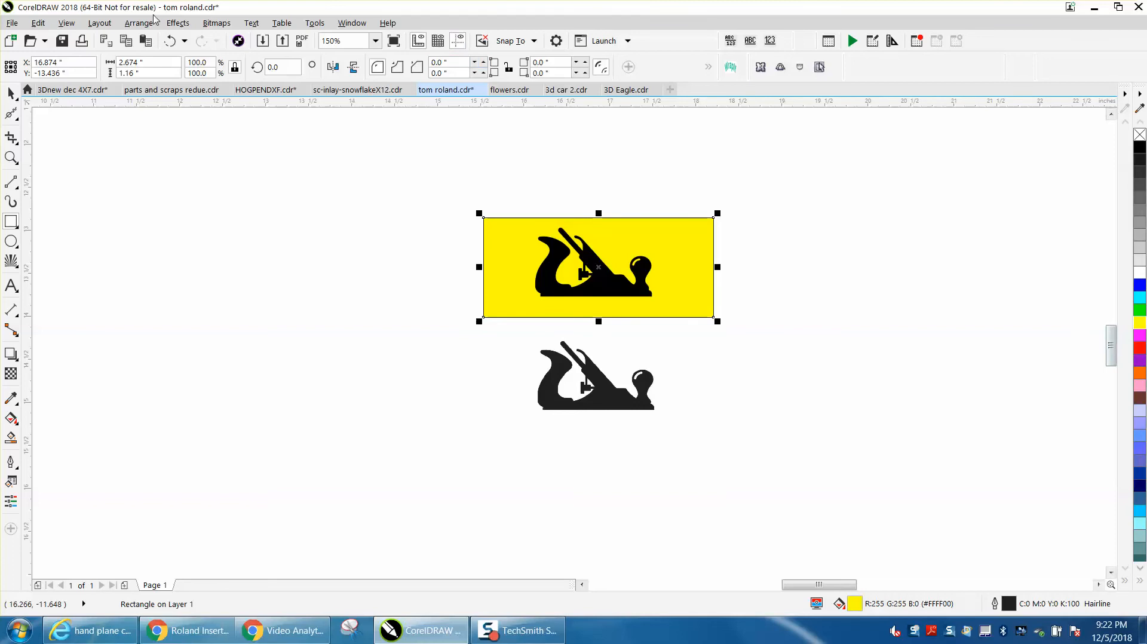
pyautogui.click(144, 24)
pyautogui.moveTo(182, 233)
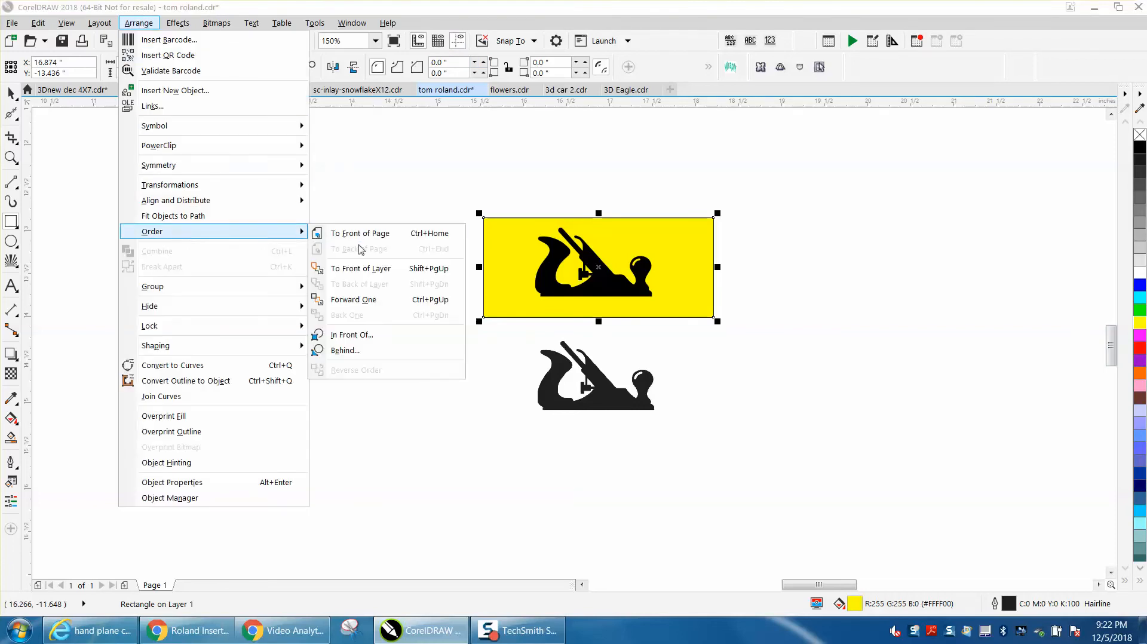
pyautogui.click(363, 184)
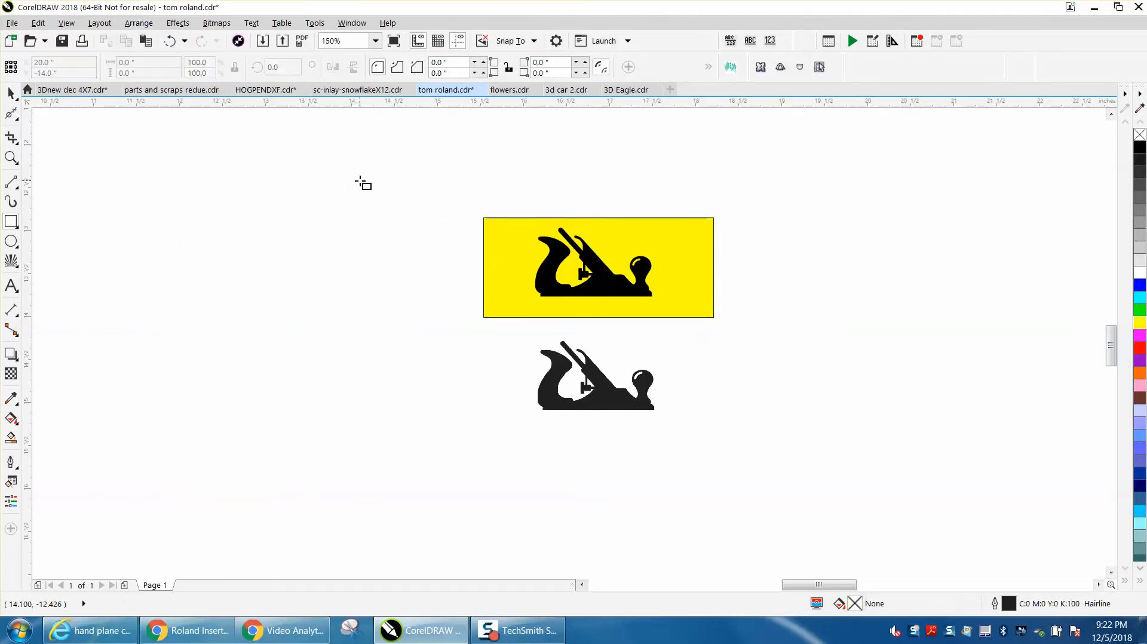
# Step: Check the traced plane's openings against the yellow backing and delete the rectangle
pyautogui.click(10, 157)
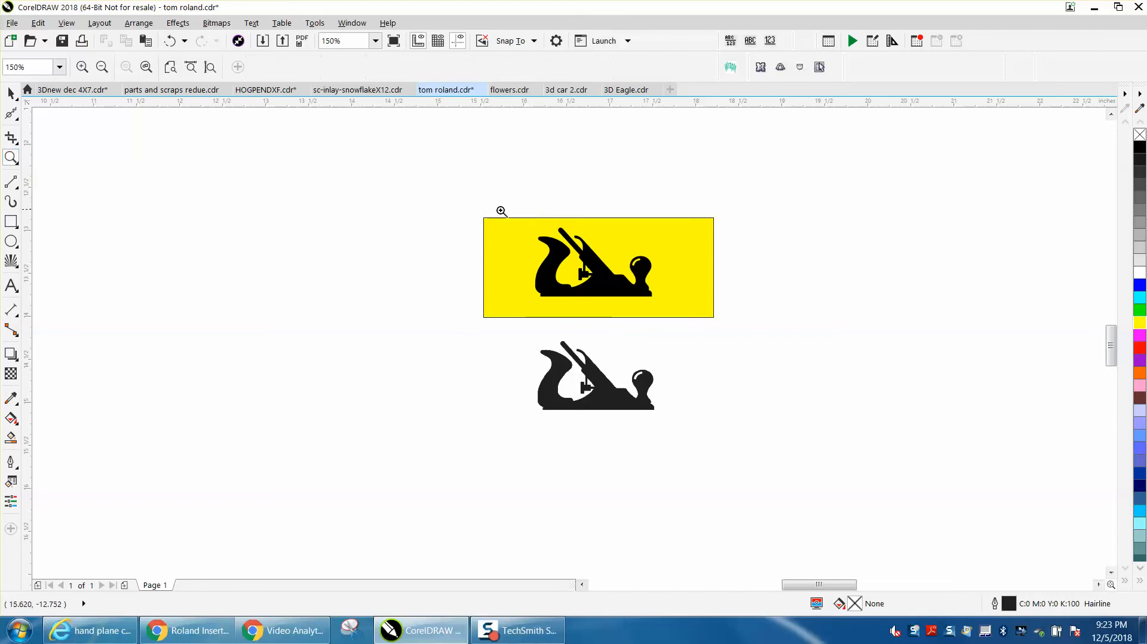
pyautogui.moveTo(546, 258); pyautogui.dragTo(694, 313)
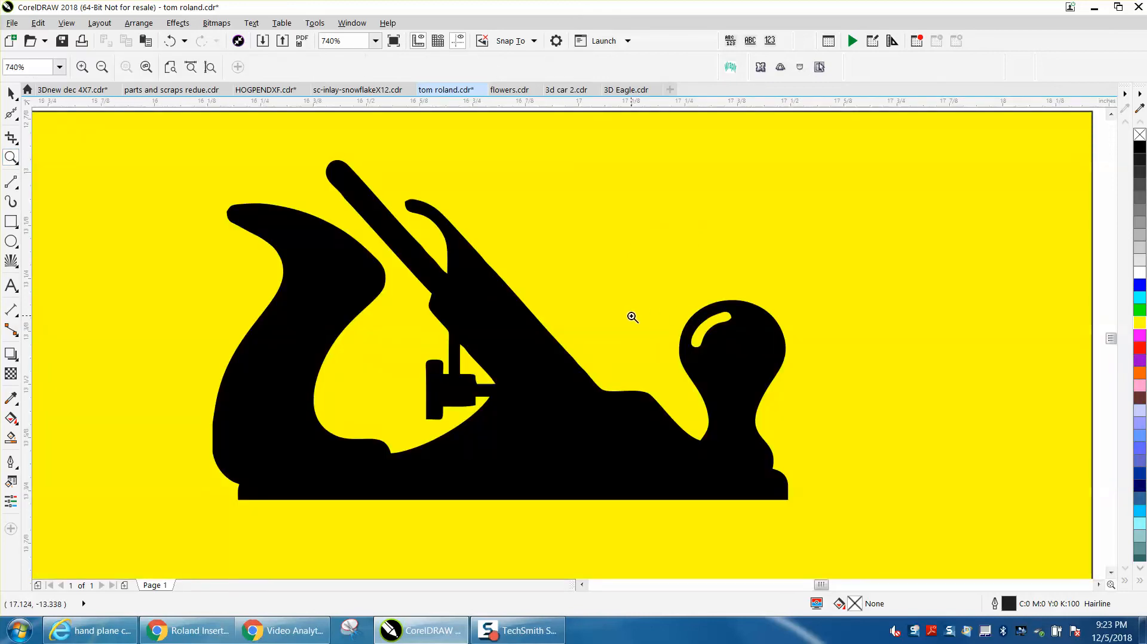
pyautogui.scroll(-2, 632, 317)
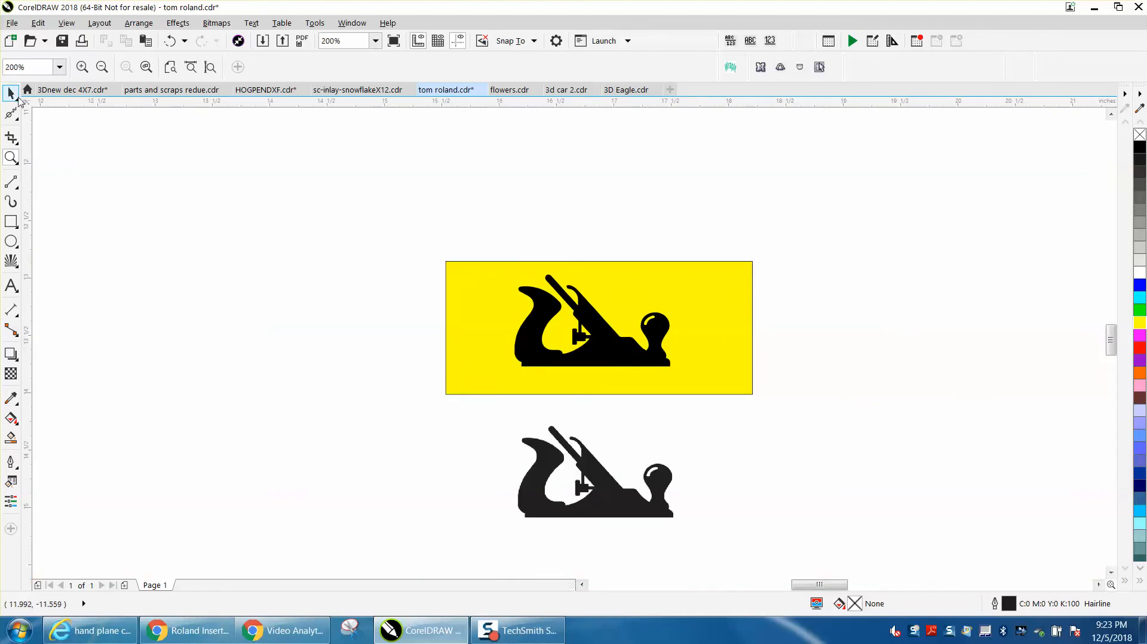
pyautogui.click(9, 89)
pyautogui.click(482, 283)
pyautogui.press('Delete')
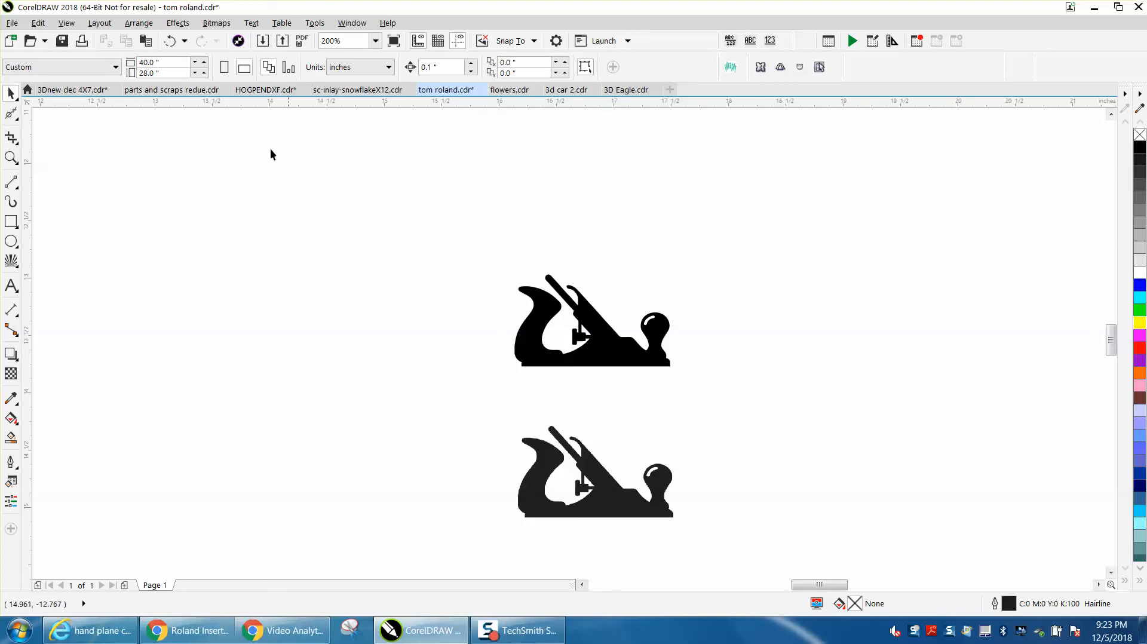
# Step: Outline-trace the hand plane bitmap again as Clipart without background removal, and place the new curve beside the first trace
pyautogui.click(591, 472)
pyautogui.click(489, 68)
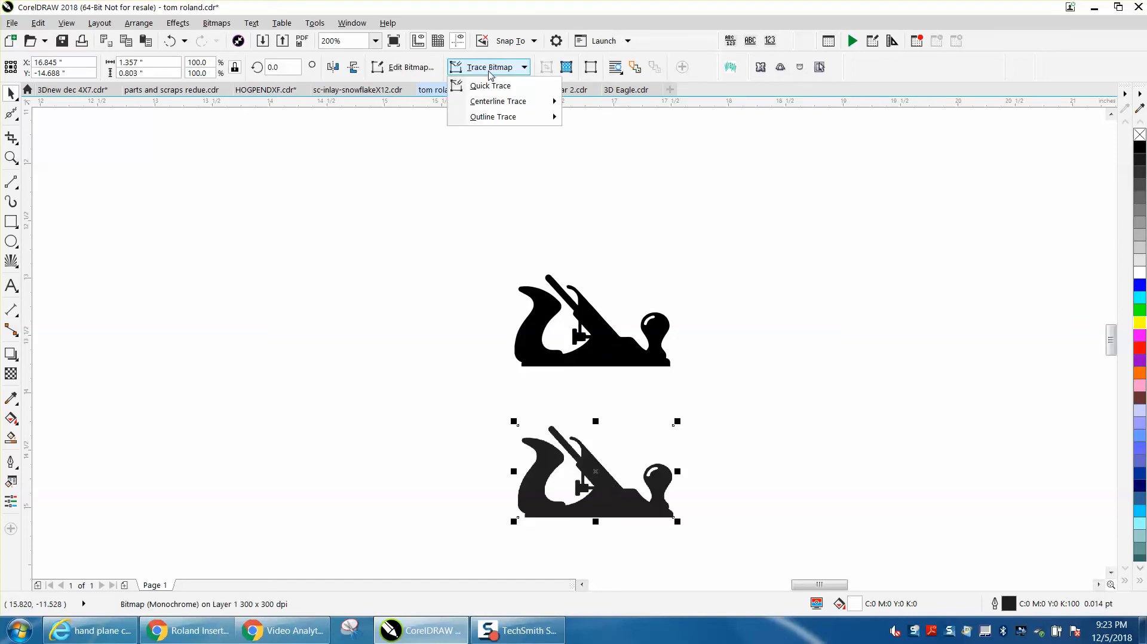
pyautogui.moveTo(495, 118)
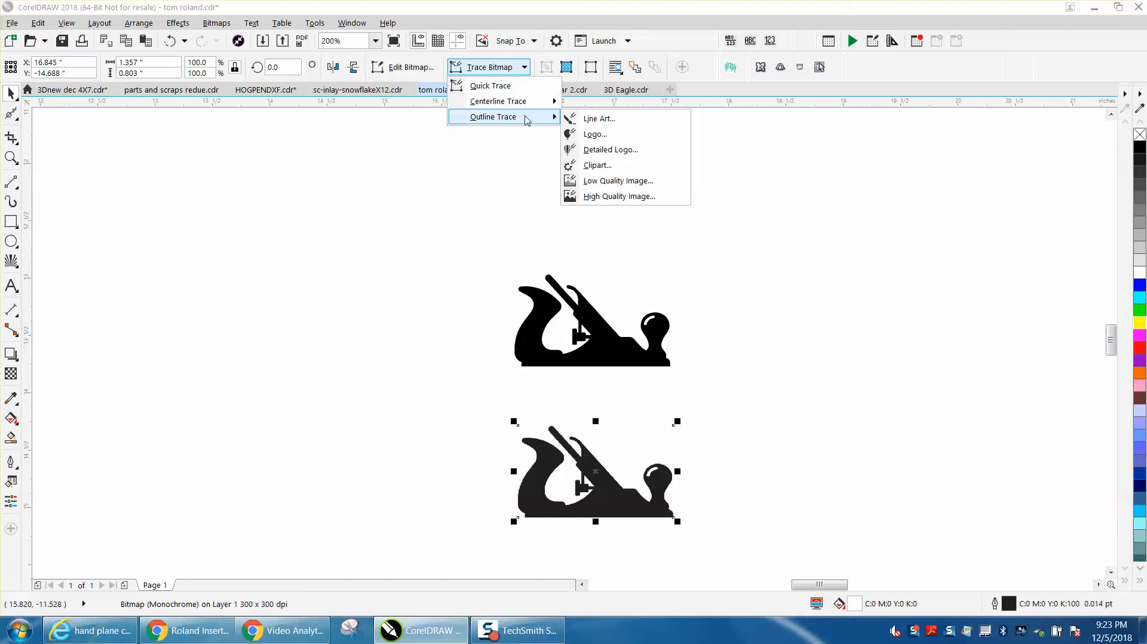
pyautogui.click(603, 169)
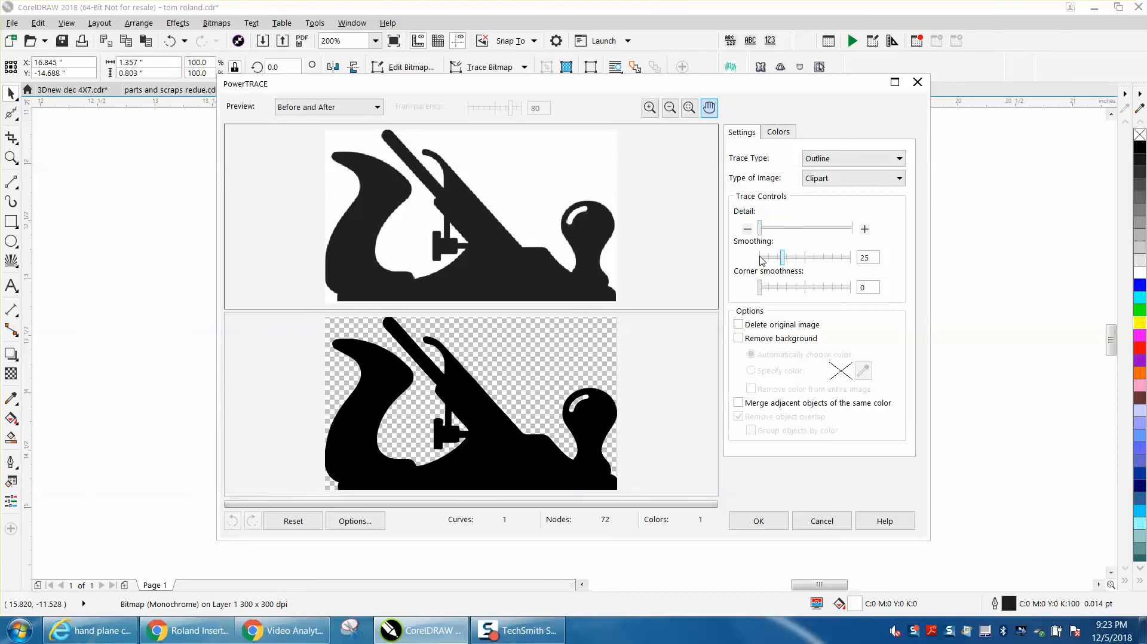
pyautogui.click(739, 339)
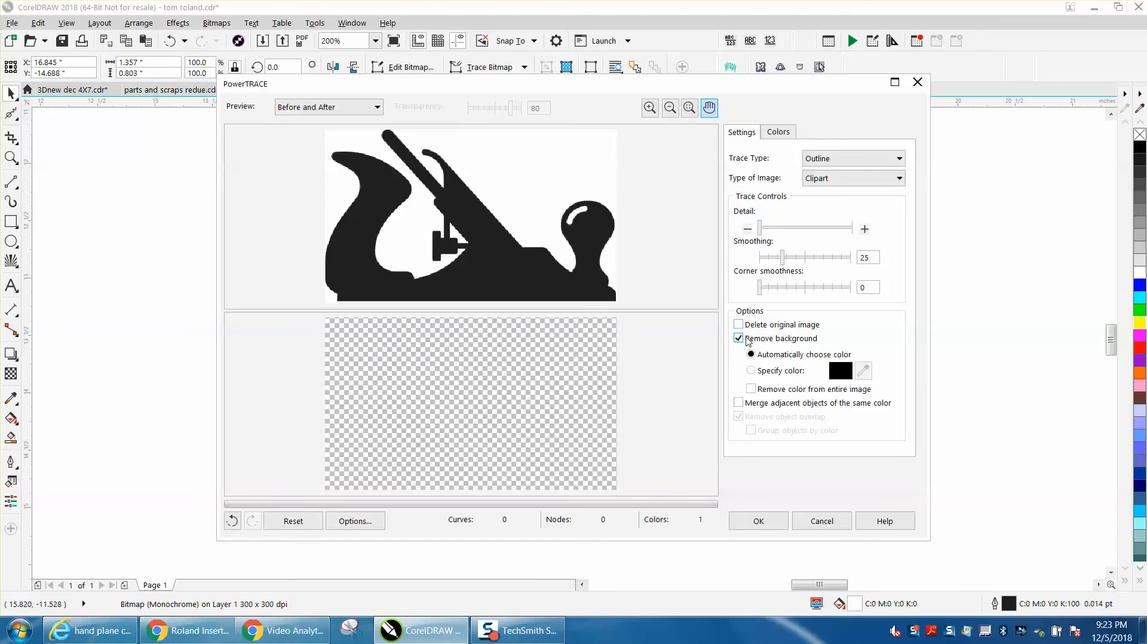
pyautogui.click(739, 339)
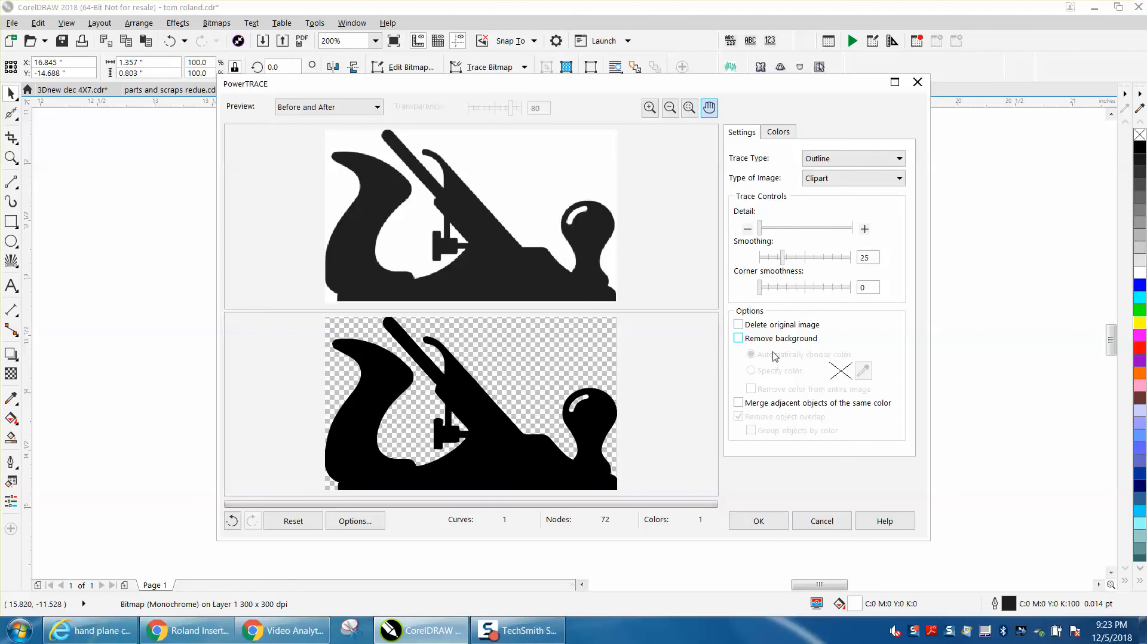
pyautogui.click(771, 521)
pyautogui.moveTo(605, 470)
pyautogui.mouseDown()
pyautogui.moveTo(720, 406)
pyautogui.moveTo(761, 322)
pyautogui.mouseUp()
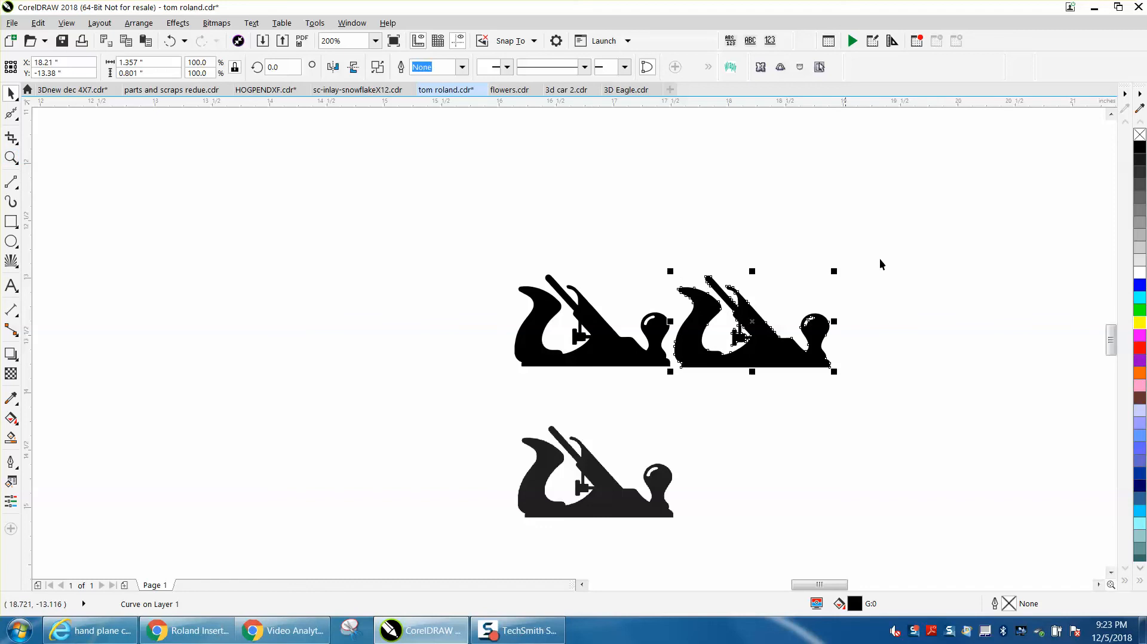
# Step: Remove the fill from the second traced curve and give it a red hairline outline
pyautogui.click(1139, 136)
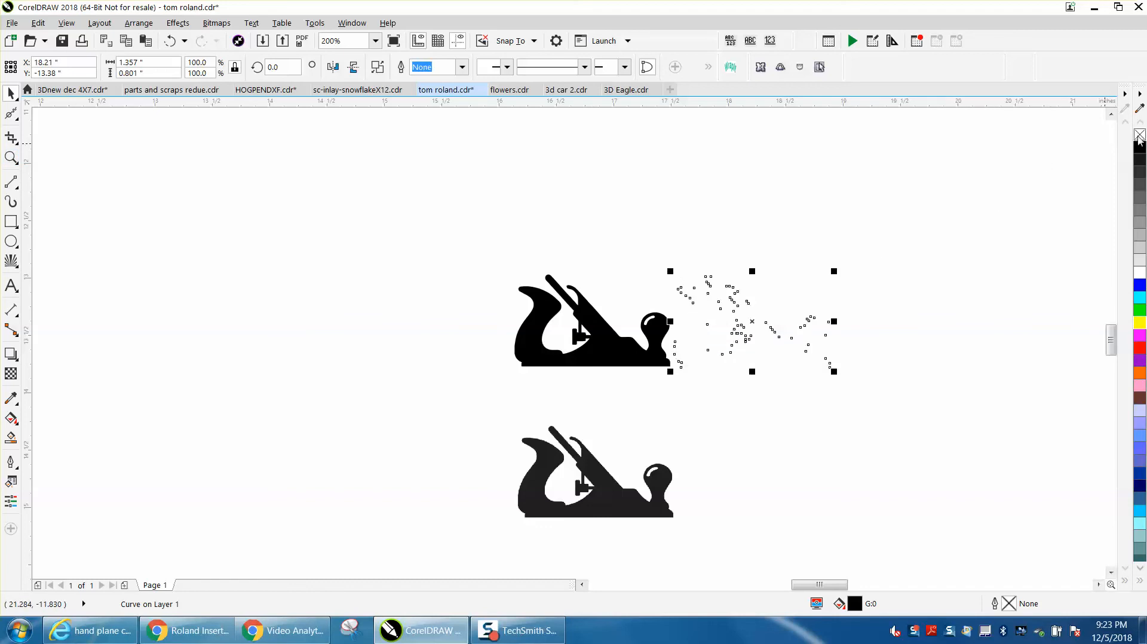
pyautogui.rightClick(1141, 350)
pyautogui.click(10, 157)
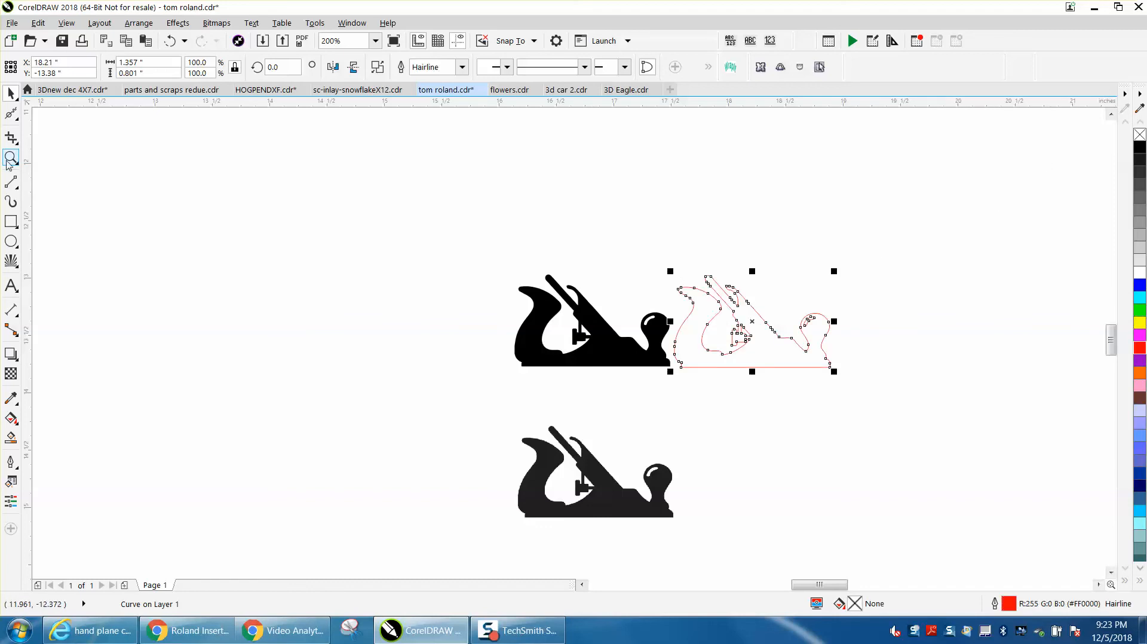
pyautogui.moveTo(656, 265); pyautogui.dragTo(893, 390)
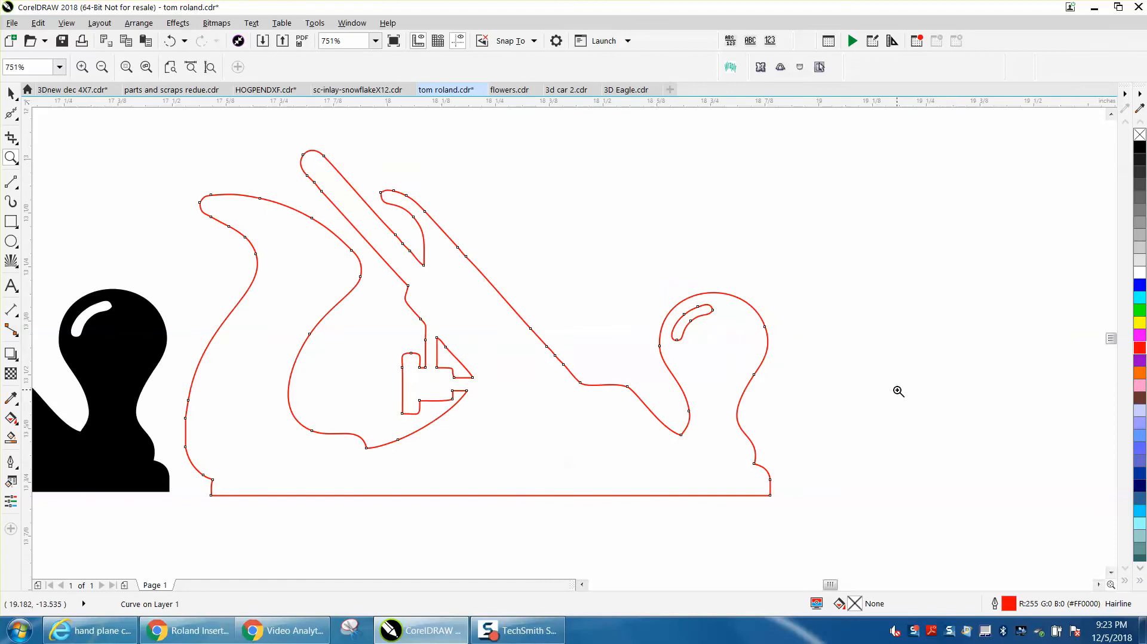
pyautogui.moveTo(398, 182); pyautogui.dragTo(854, 450)
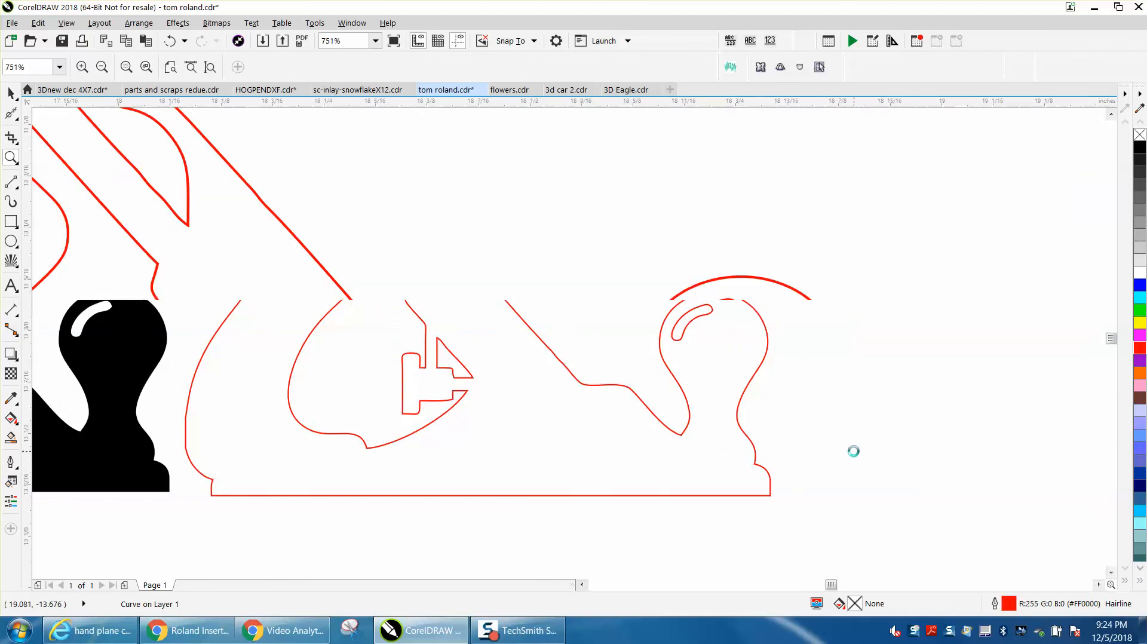
# Step: Delete the six surplus nodes along the long sloping front edge of the red hand plane curve with the Shape tool
pyautogui.rightClick(468, 273)
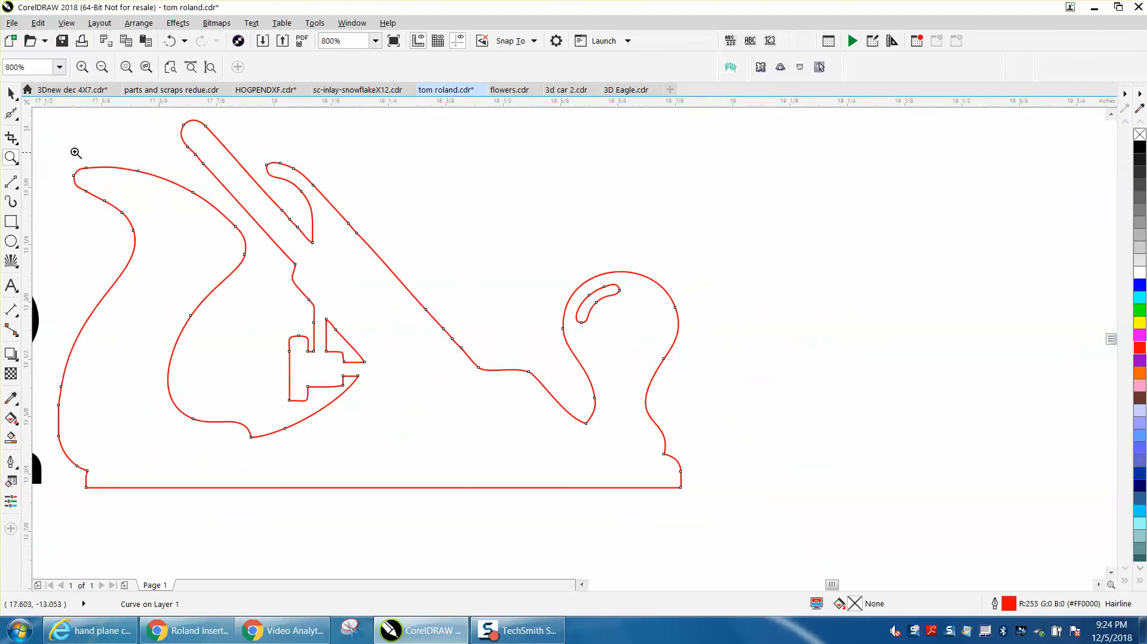
pyautogui.click(16, 119)
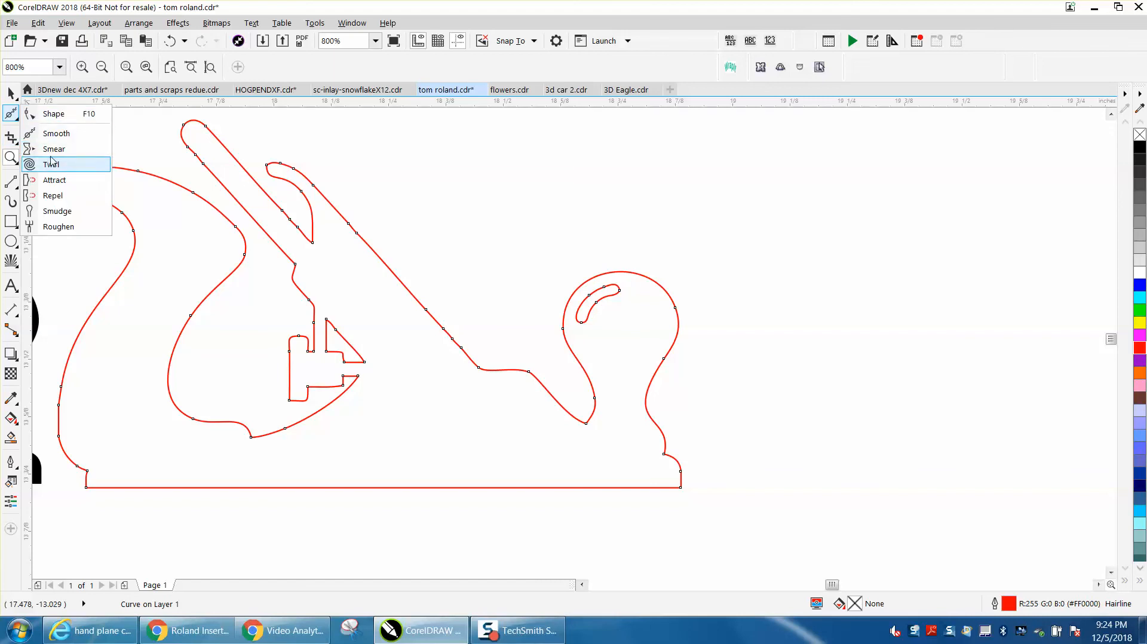
pyautogui.click(58, 139)
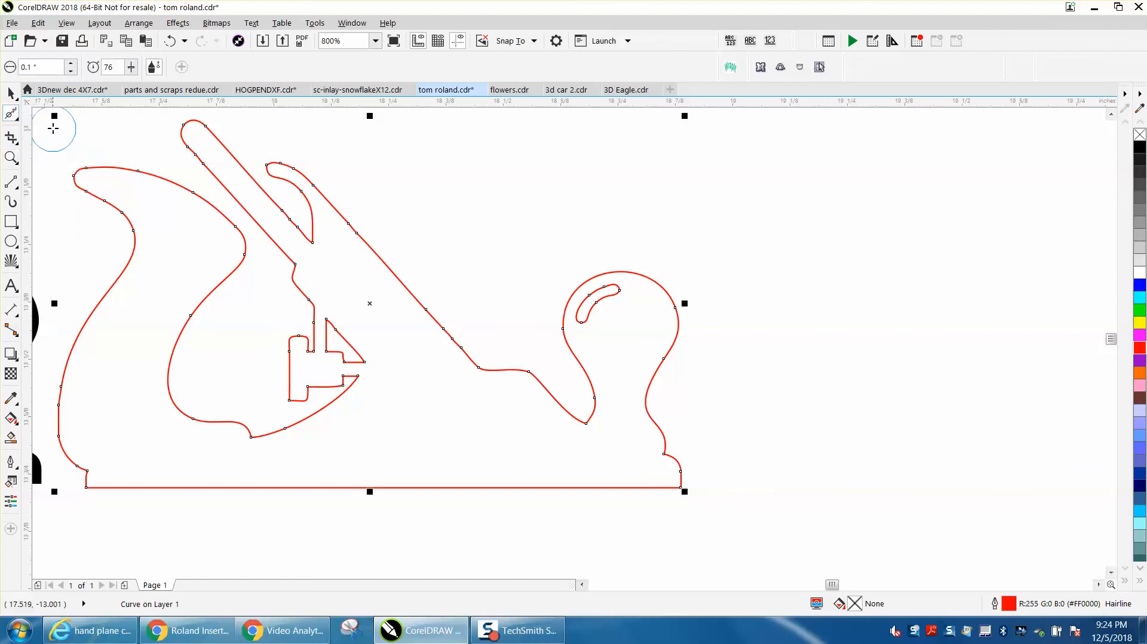
pyautogui.click(17, 119)
pyautogui.click(37, 113)
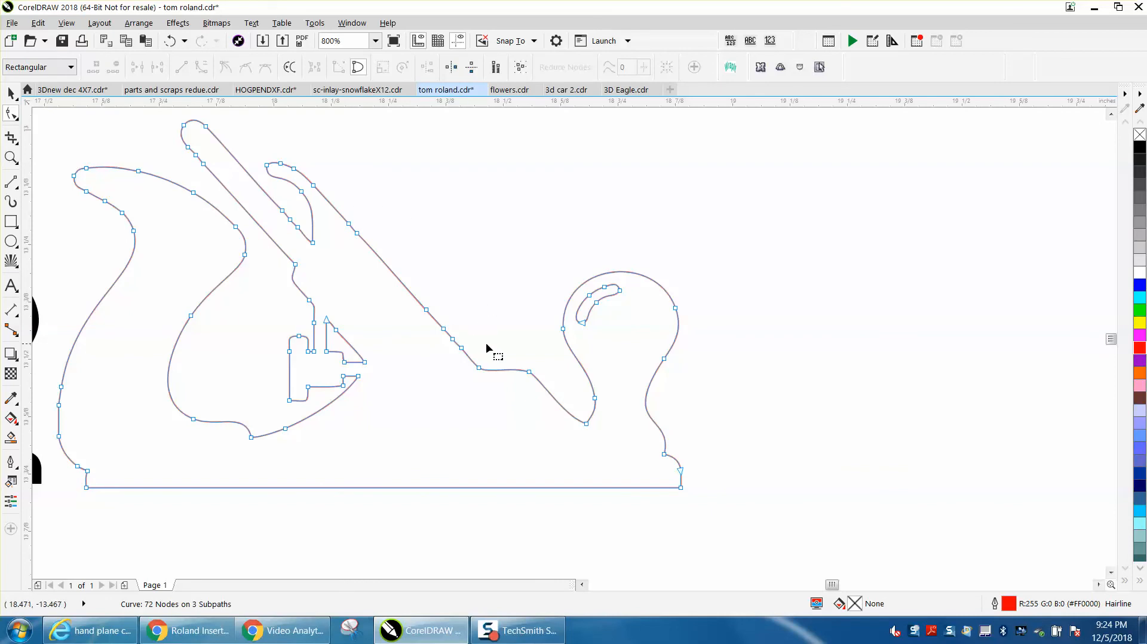
pyautogui.moveTo(338, 249); pyautogui.dragTo(338, 248)
pyautogui.press('Delete')
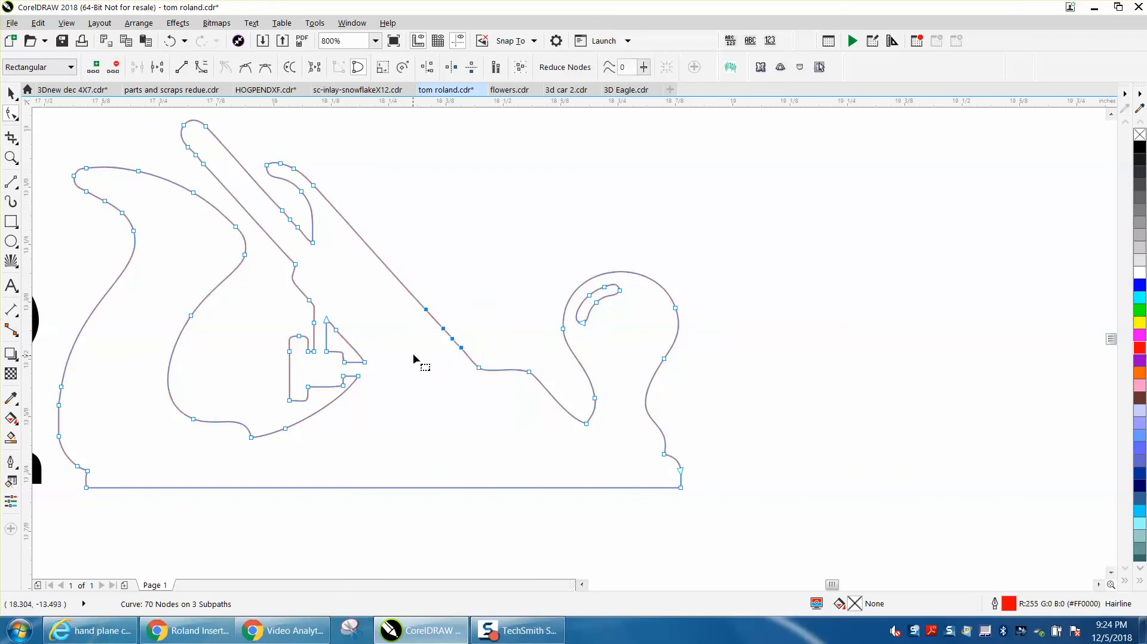
pyautogui.moveTo(412, 356); pyautogui.dragTo(413, 351)
pyautogui.press('Delete')
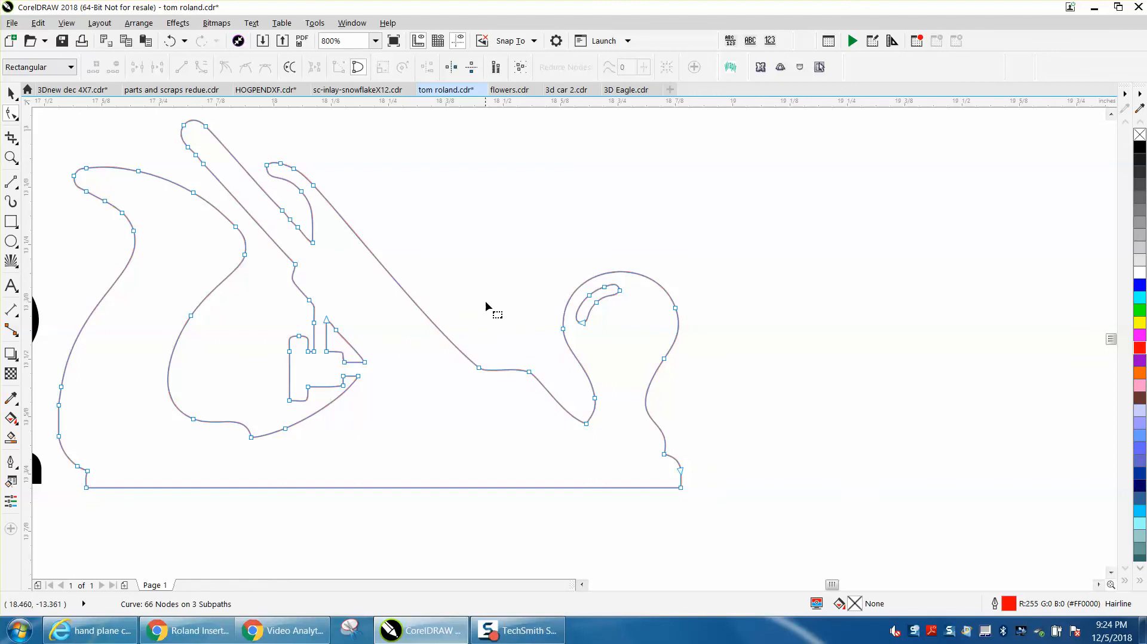
# Step: Convert the long sloping edge to a straight line and delete the two extra nodes near the blade's rounded upper end
pyautogui.click(316, 188)
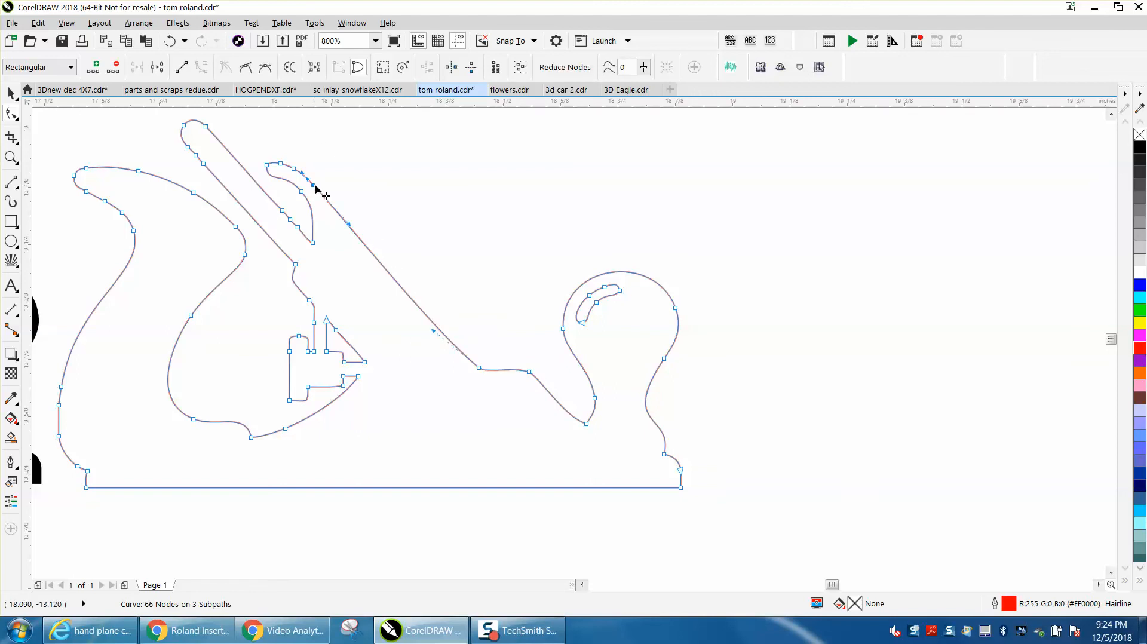
pyautogui.keyDown('shift'); pyautogui.click(479, 368); pyautogui.keyUp('shift')
pyautogui.rightClick(479, 371)
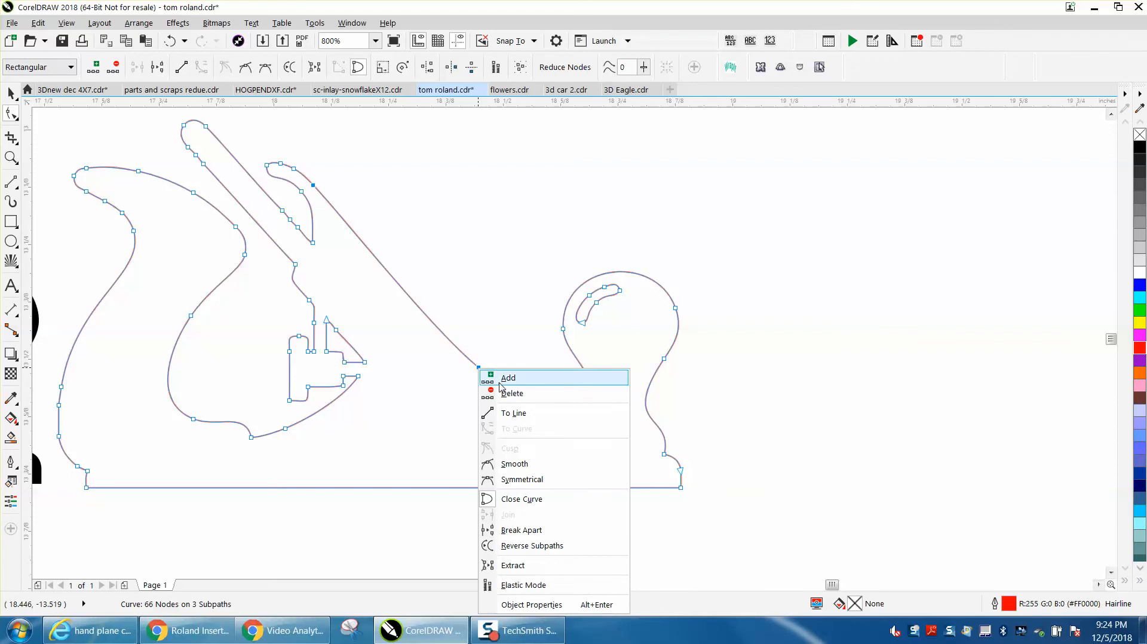
pyautogui.click(514, 409)
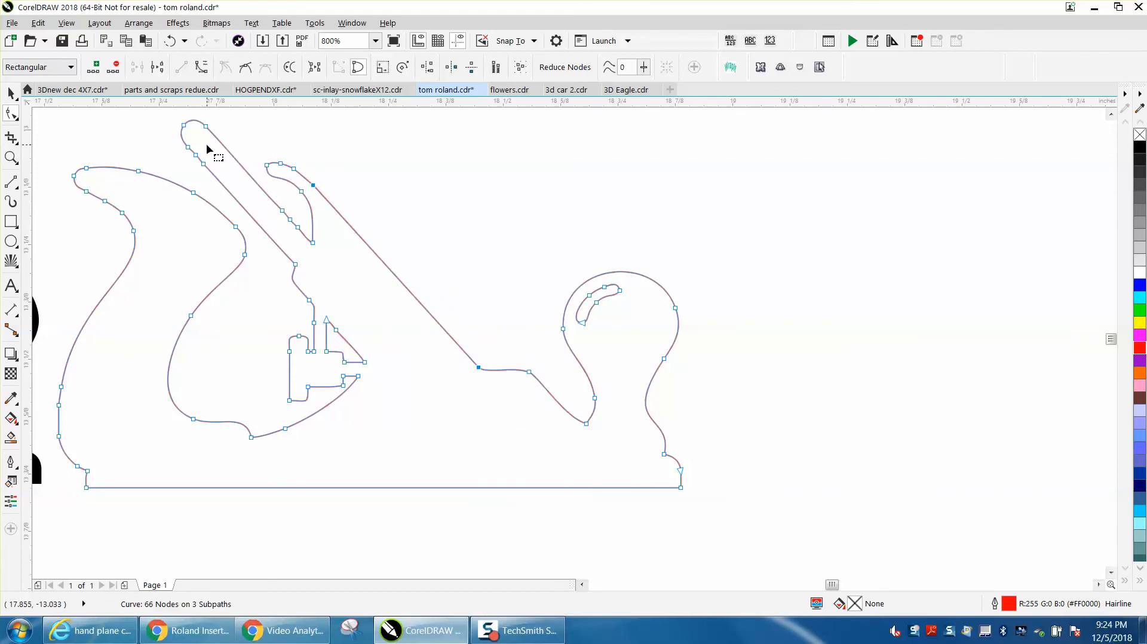
pyautogui.moveTo(206, 144); pyautogui.dragTo(194, 178)
pyautogui.press('Delete')
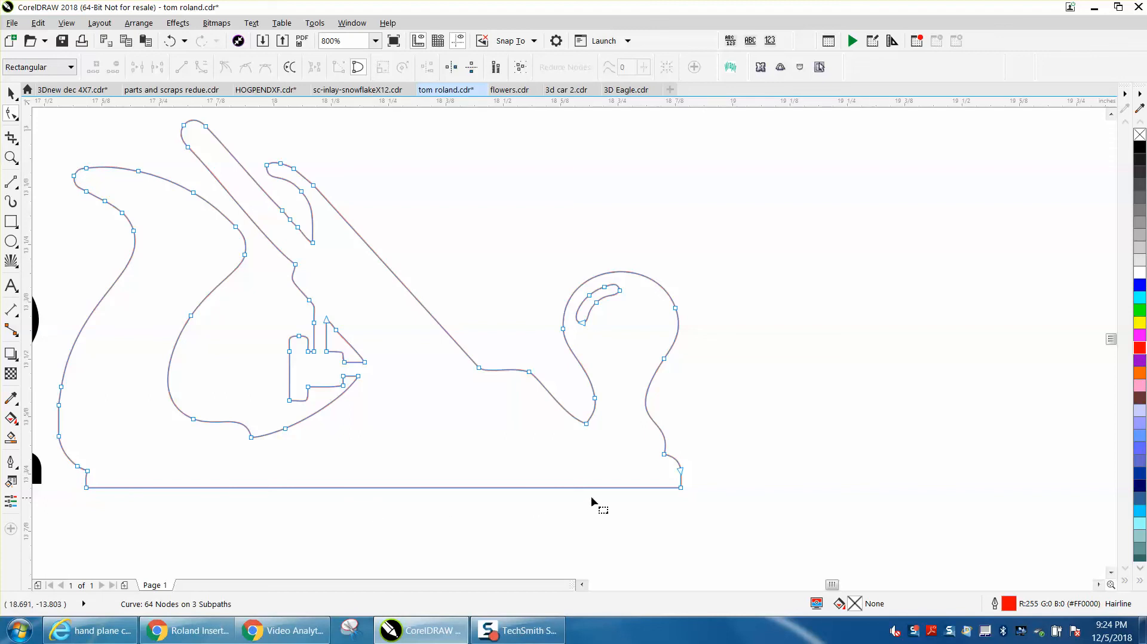
# Step: Fill the cleaned hand plane curve with black, remove its outline and deselect it
pyautogui.click(11, 94)
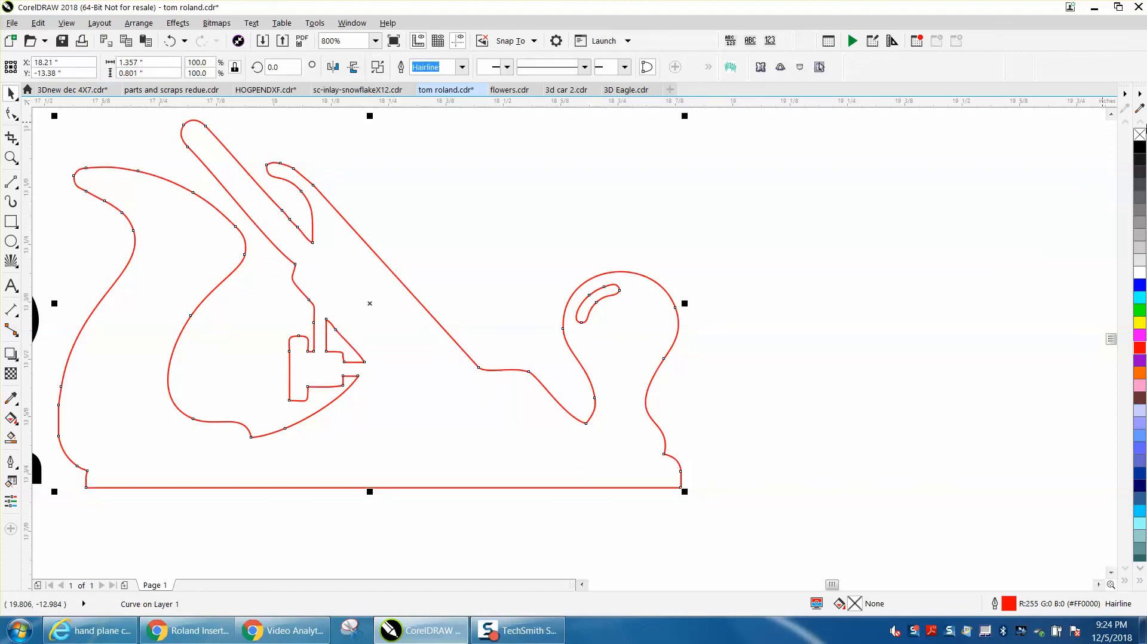
pyautogui.click(1140, 147)
pyautogui.rightClick(1140, 135)
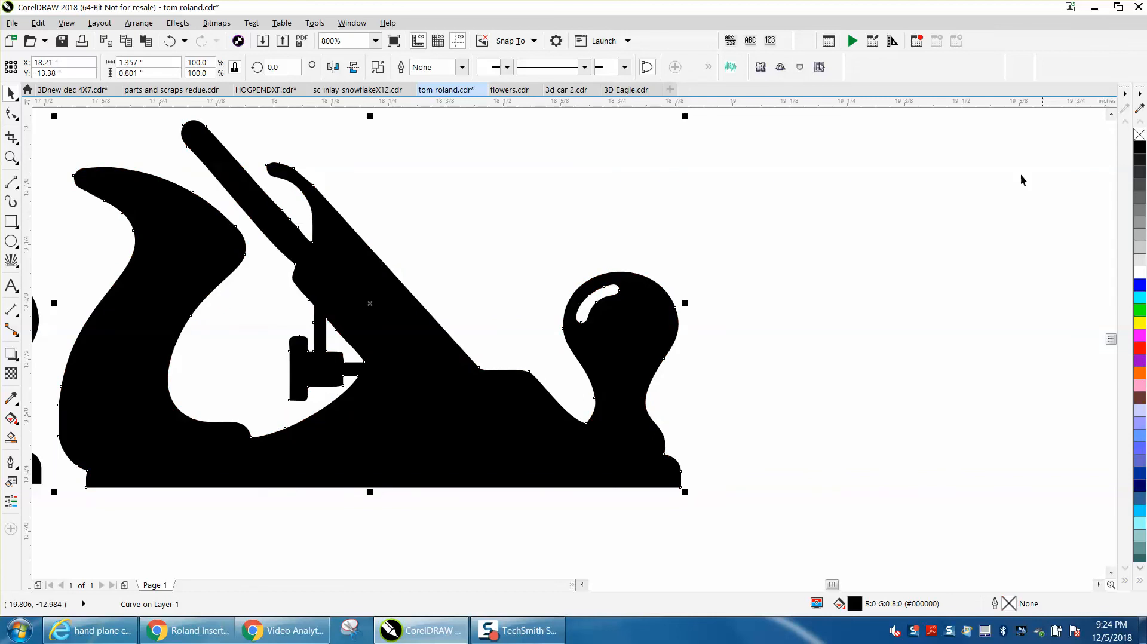
pyautogui.click(837, 201)
pyautogui.scroll(-2, 834, 200)
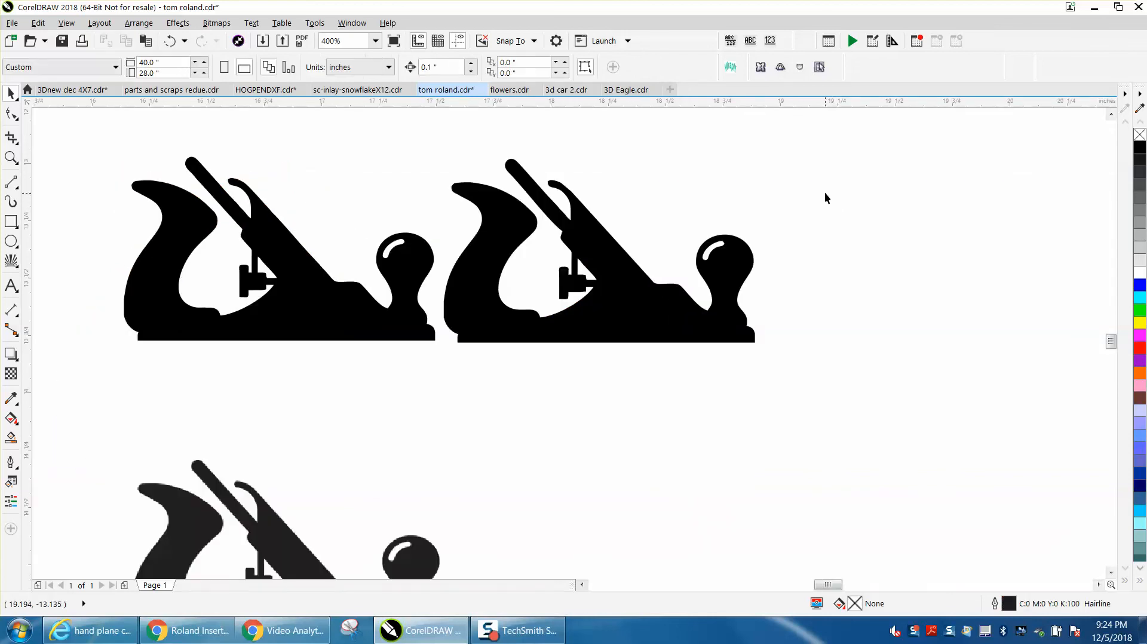